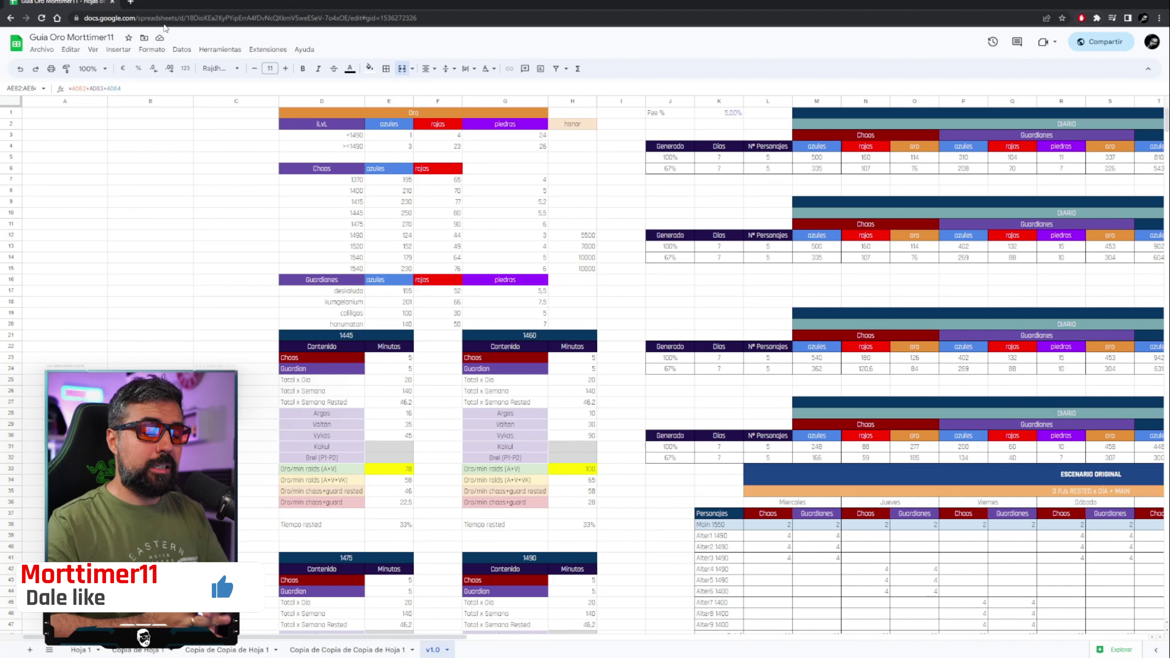
Step: Examine the reference tables for gold prices, Chaos and Guardianes rewards, then the price rows for the two item-level brackets
click(205, 335)
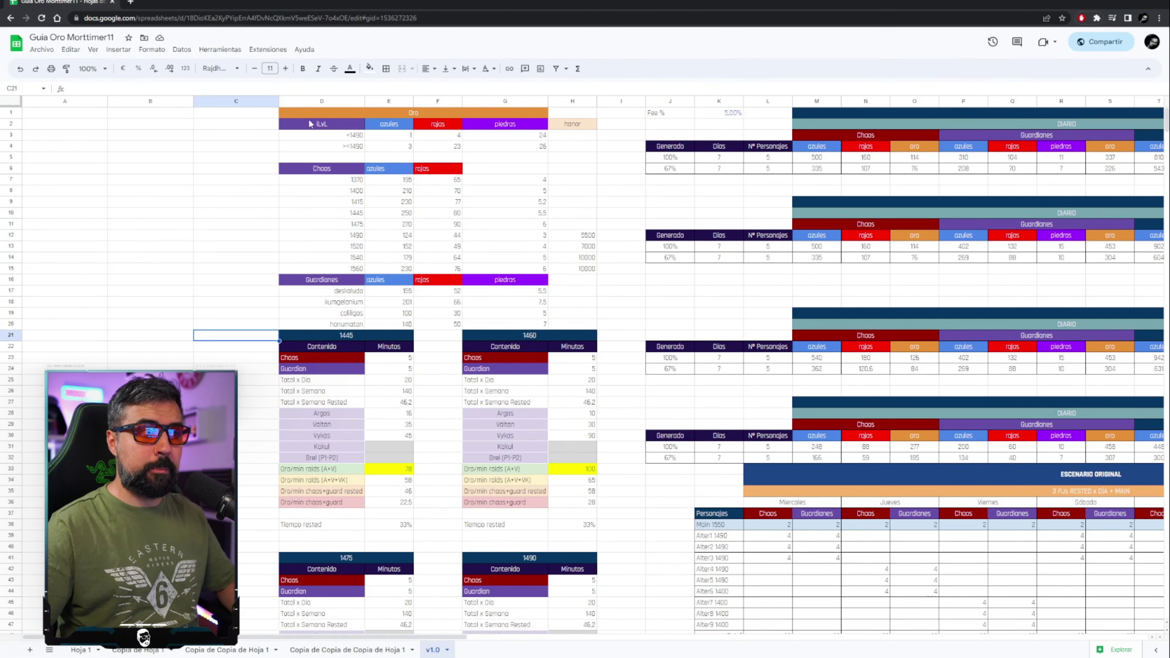
drag(309, 115, 557, 326)
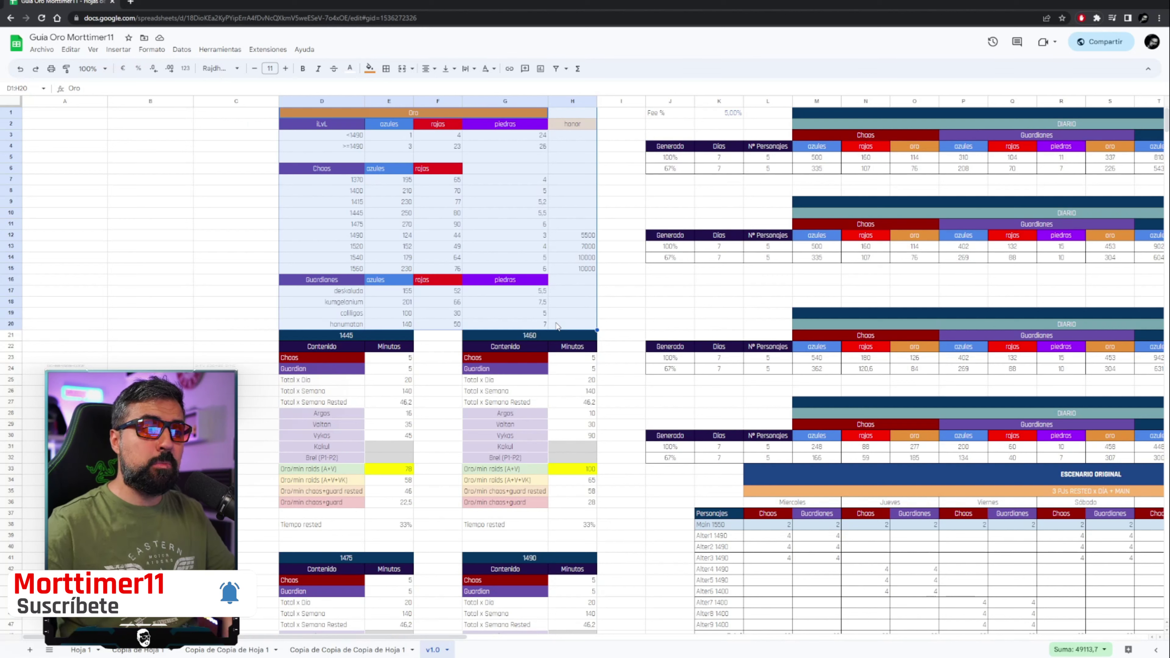
click(342, 302)
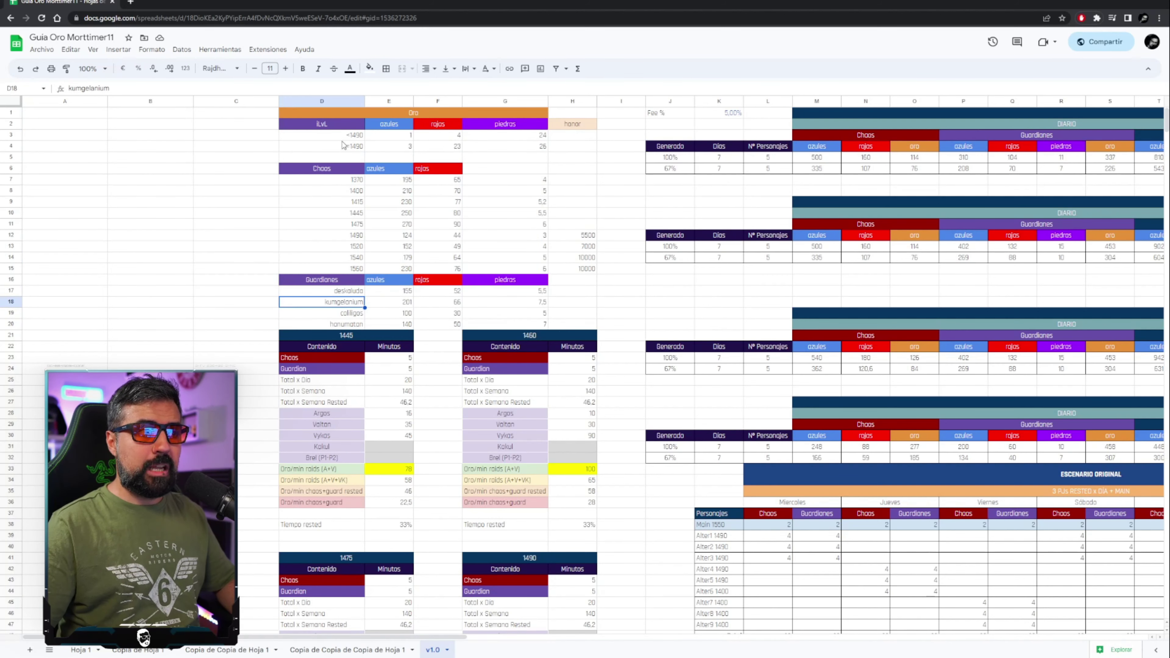
drag(341, 138, 515, 146)
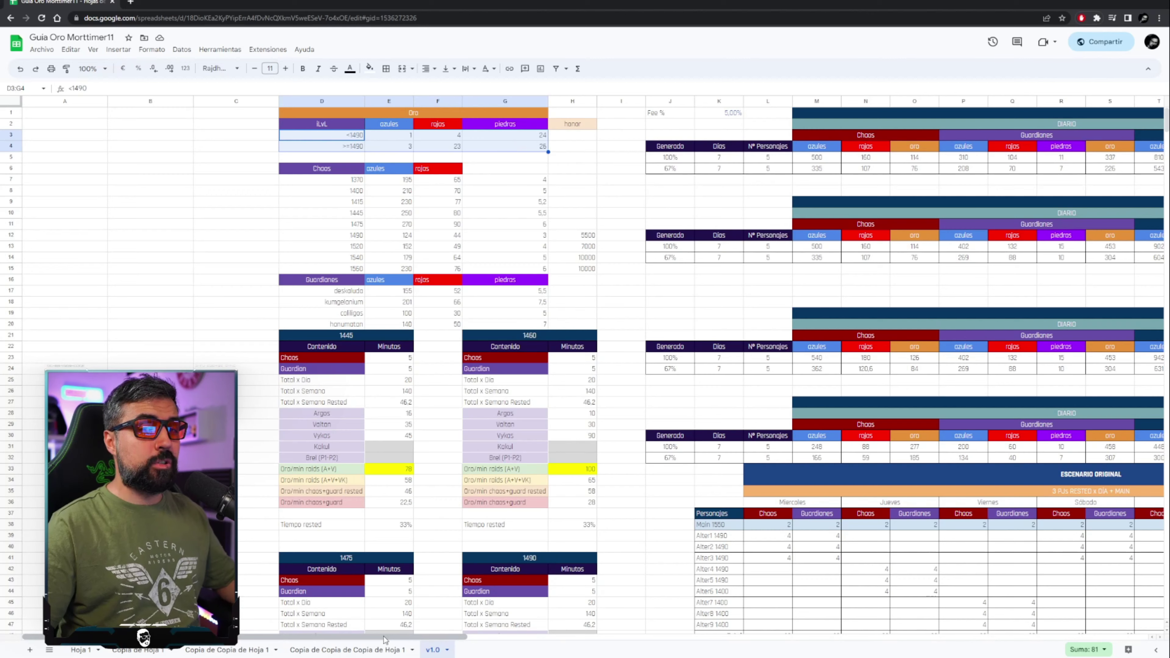
Step: Examine the ESCENARIO ORIGINAL block and its list of characters, from the main through the 1490 and 1400 alters
drag(386, 640, 567, 640)
scroll(382, 248, down, 5)
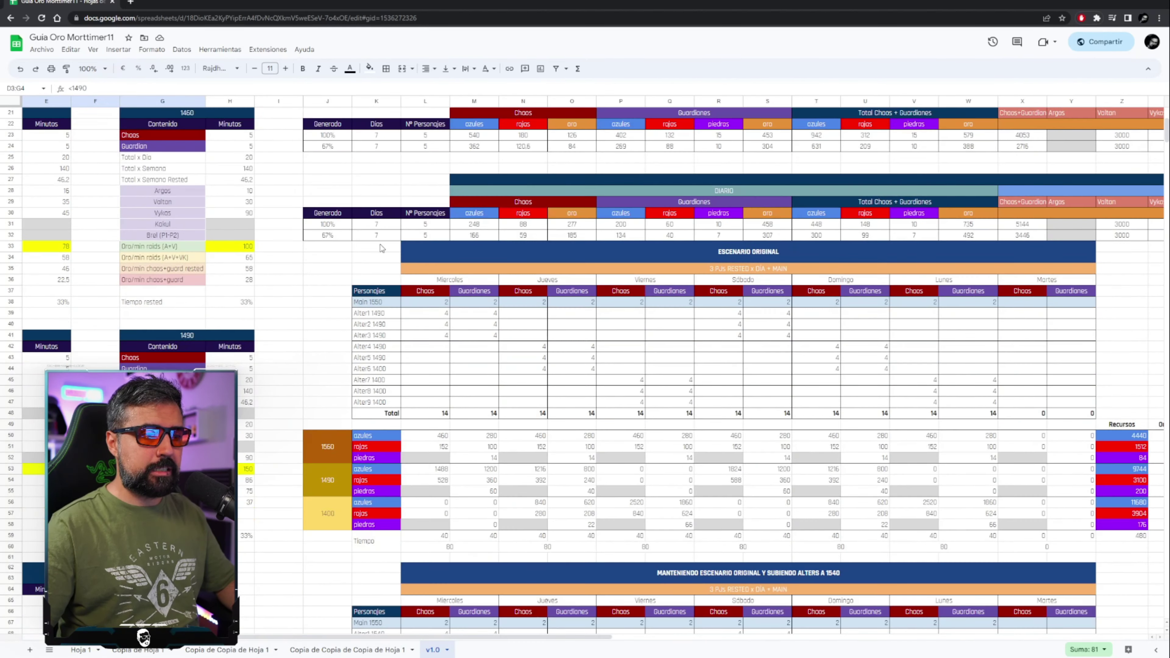
drag(304, 246, 1074, 547)
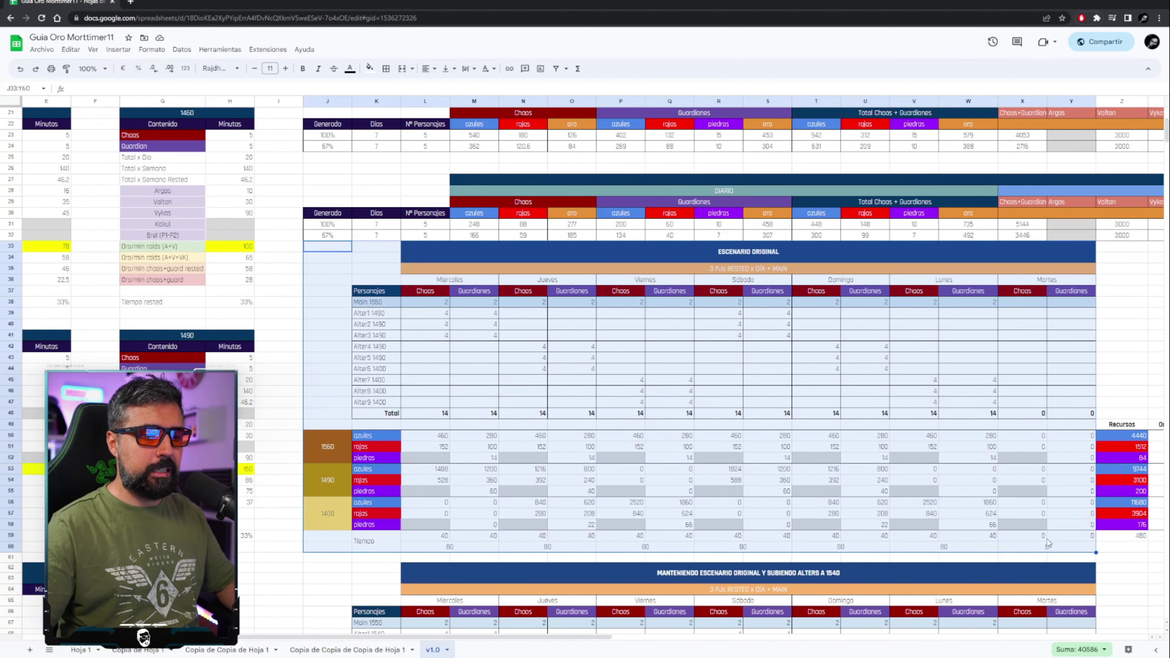
click(671, 347)
scroll(380, 340, up, 1)
click(380, 339)
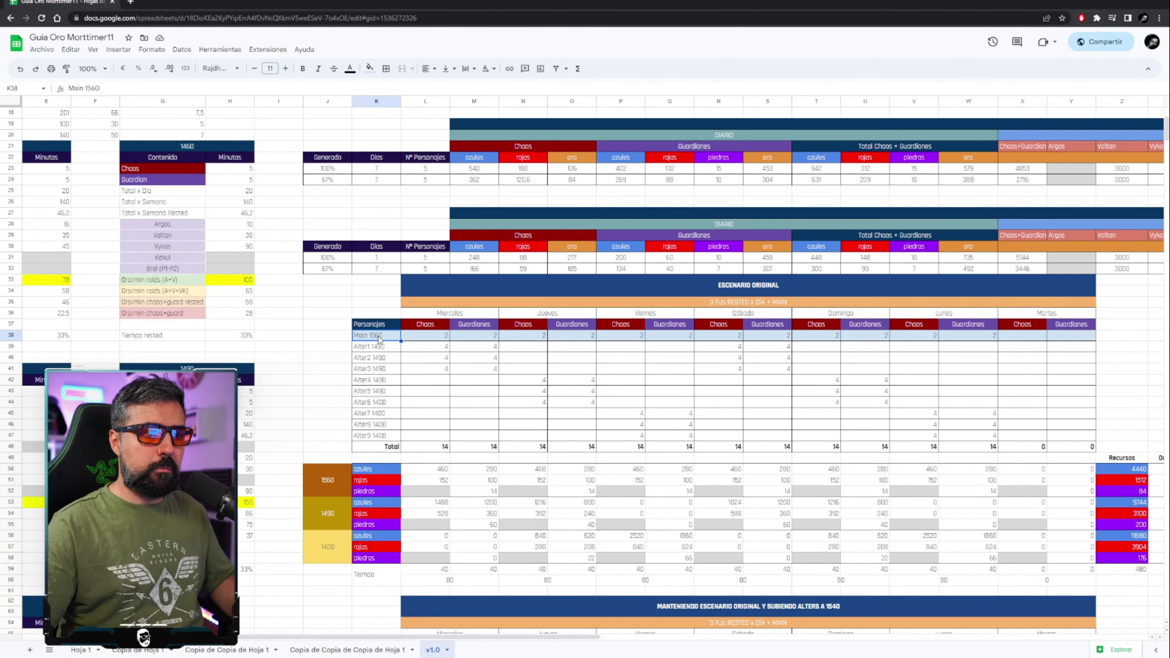
drag(395, 352, 393, 435)
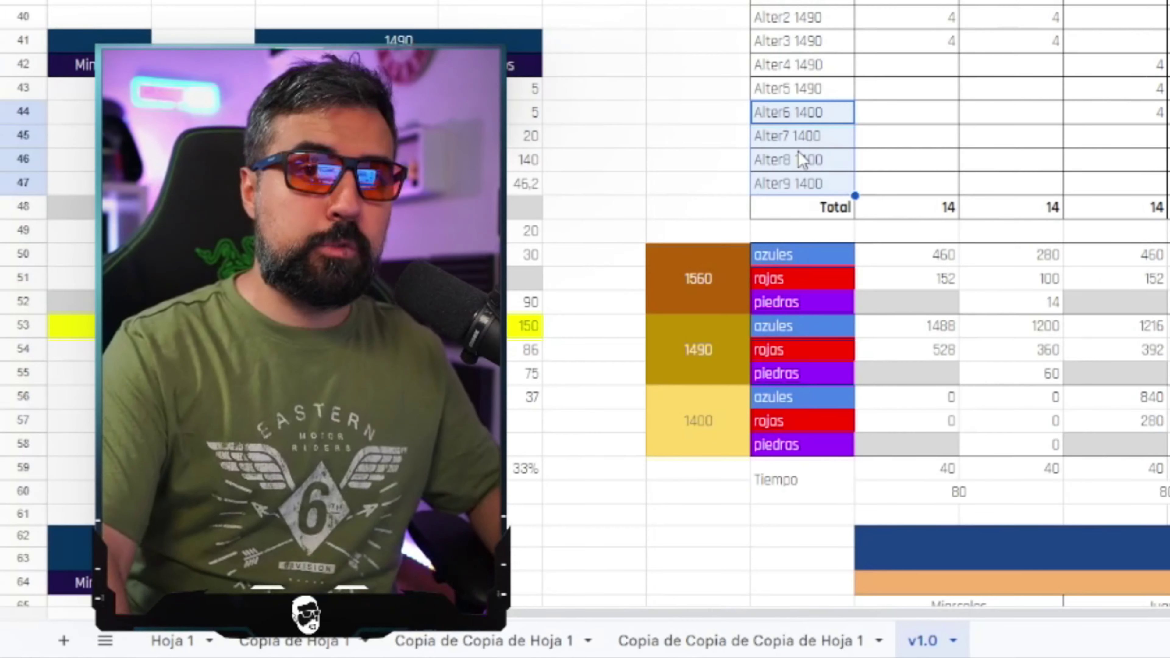
click(474, 401)
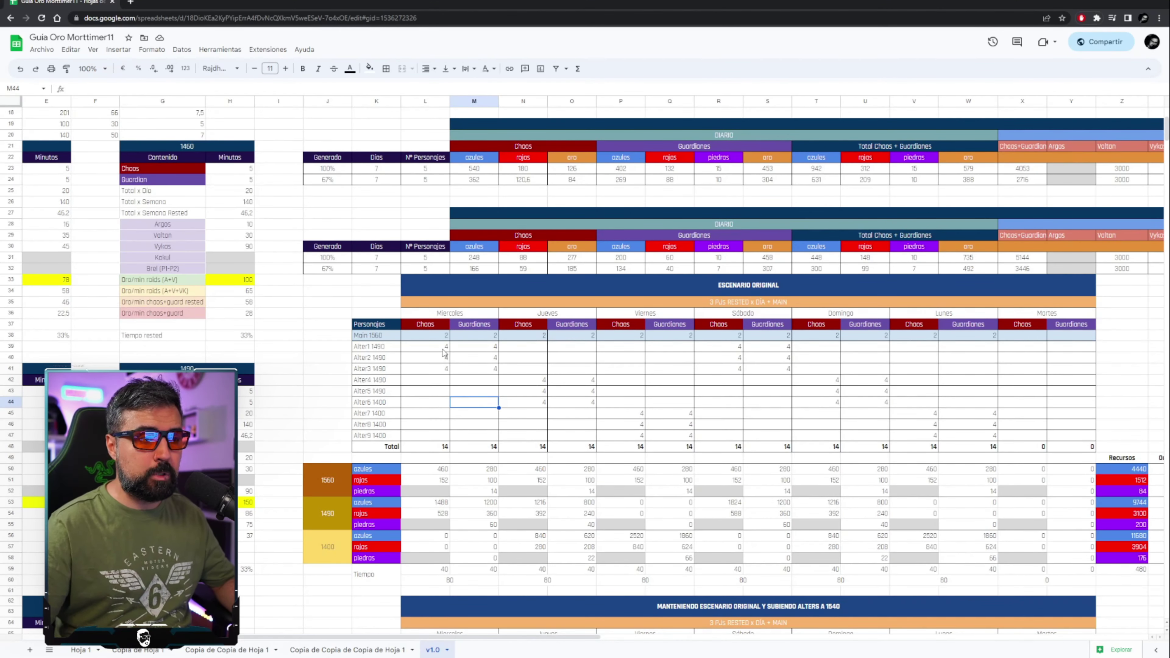
Step: Examine the weekly Chaos and Guardianes runs planned for the main and for Alter1 to Alter3 in ESCENARIO ORIGINAL
drag(433, 347, 483, 366)
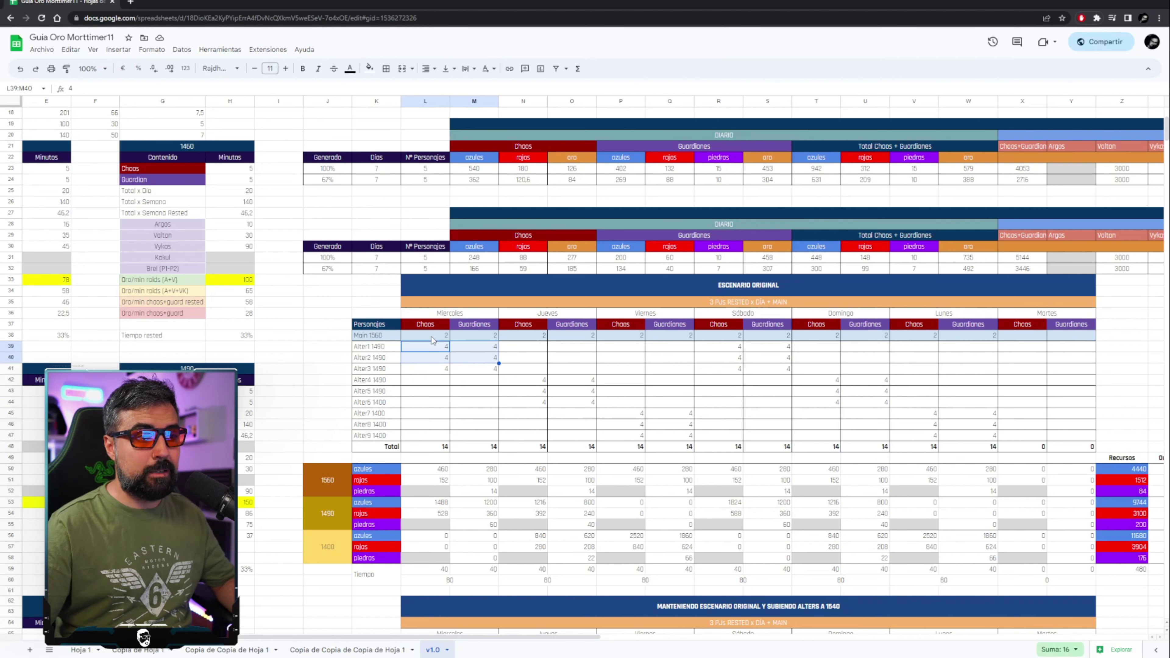
drag(425, 335, 847, 342)
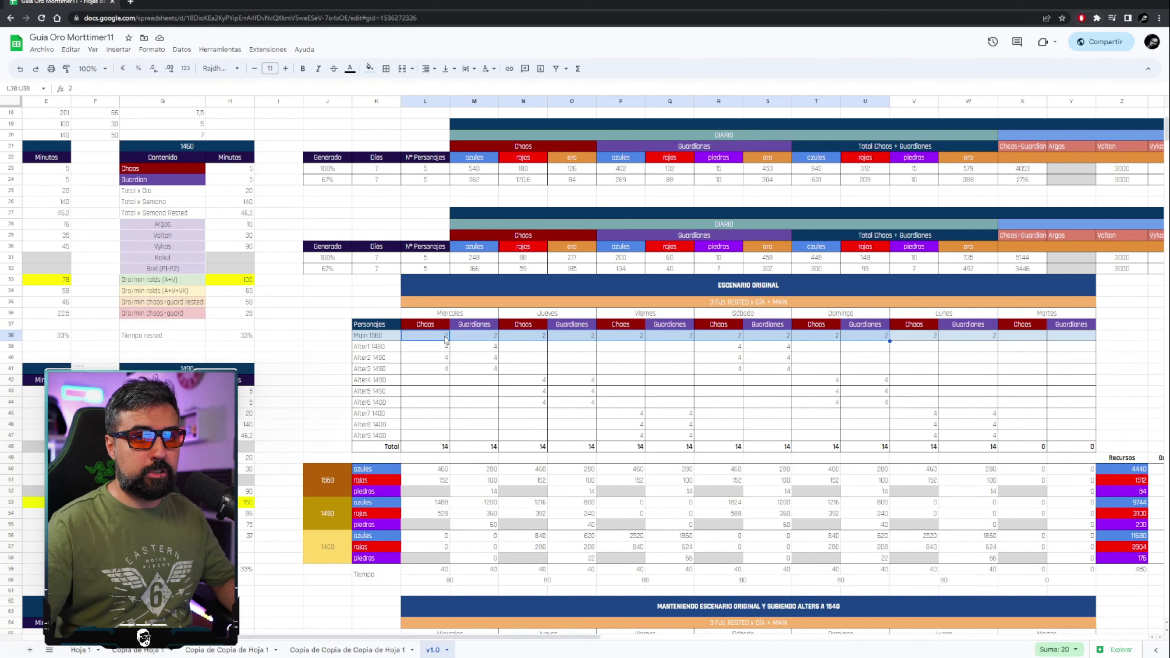
drag(440, 347, 493, 368)
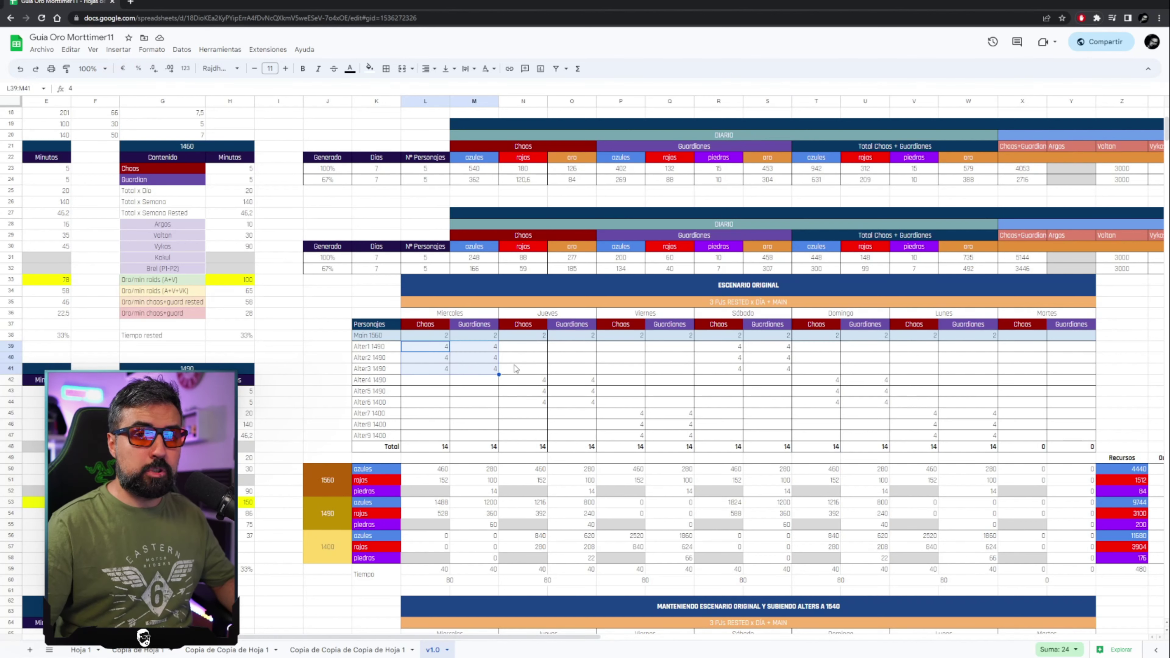
click(520, 349)
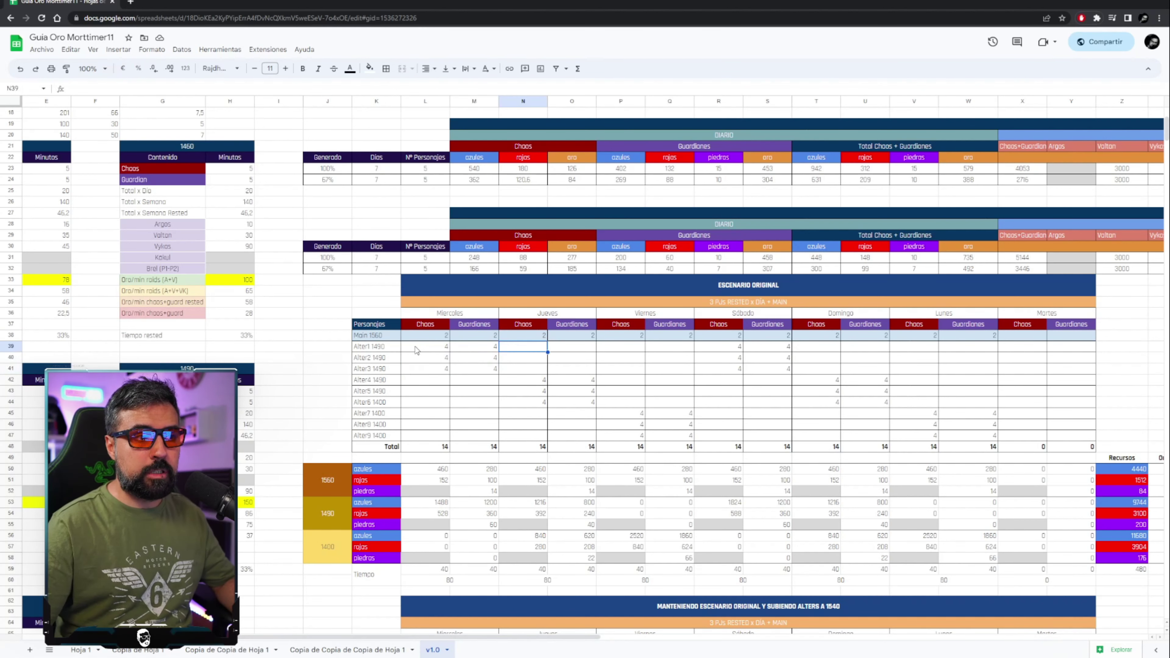
drag(417, 351, 492, 368)
click(665, 368)
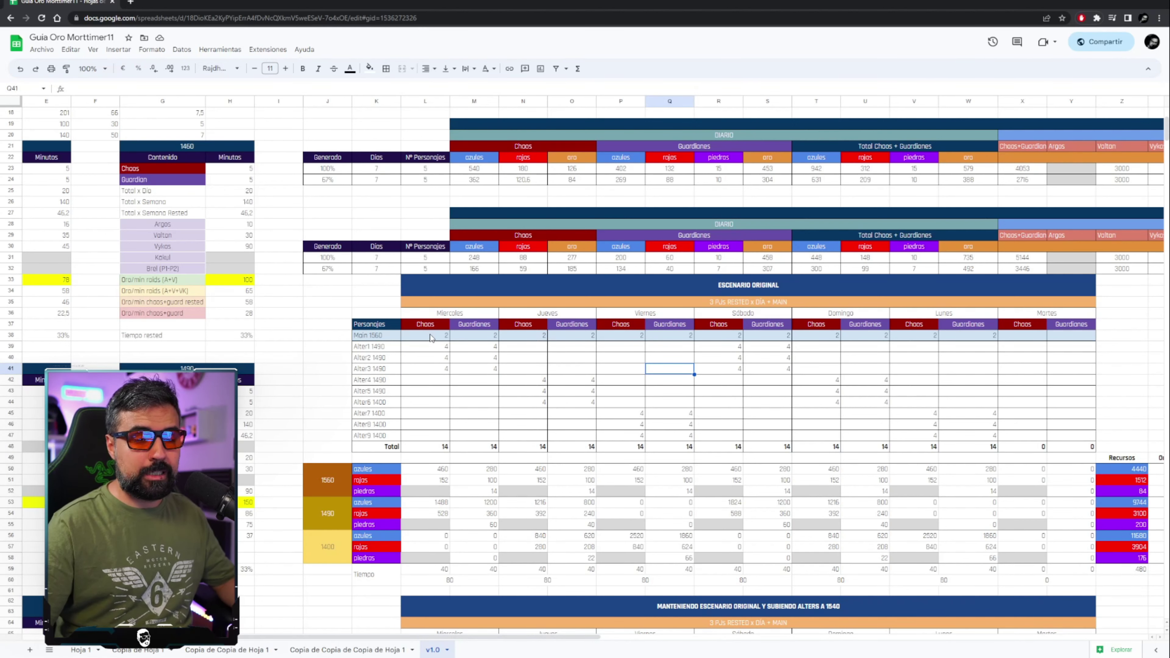
drag(431, 336, 534, 369)
scroll(531, 369, right, 1)
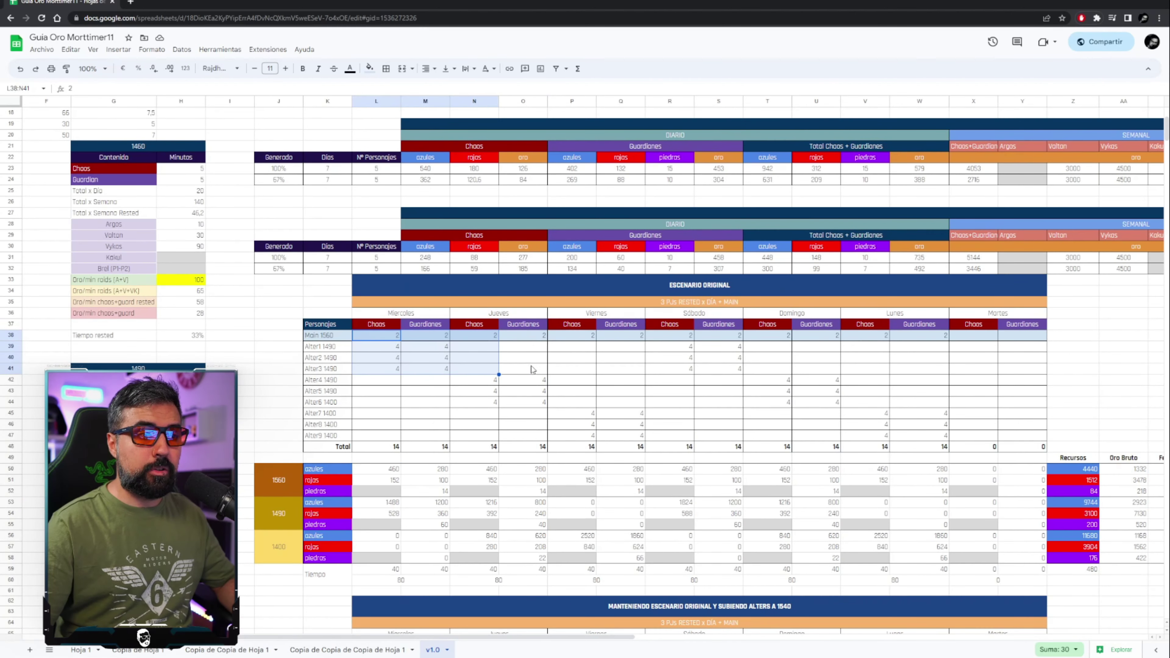
click(532, 369)
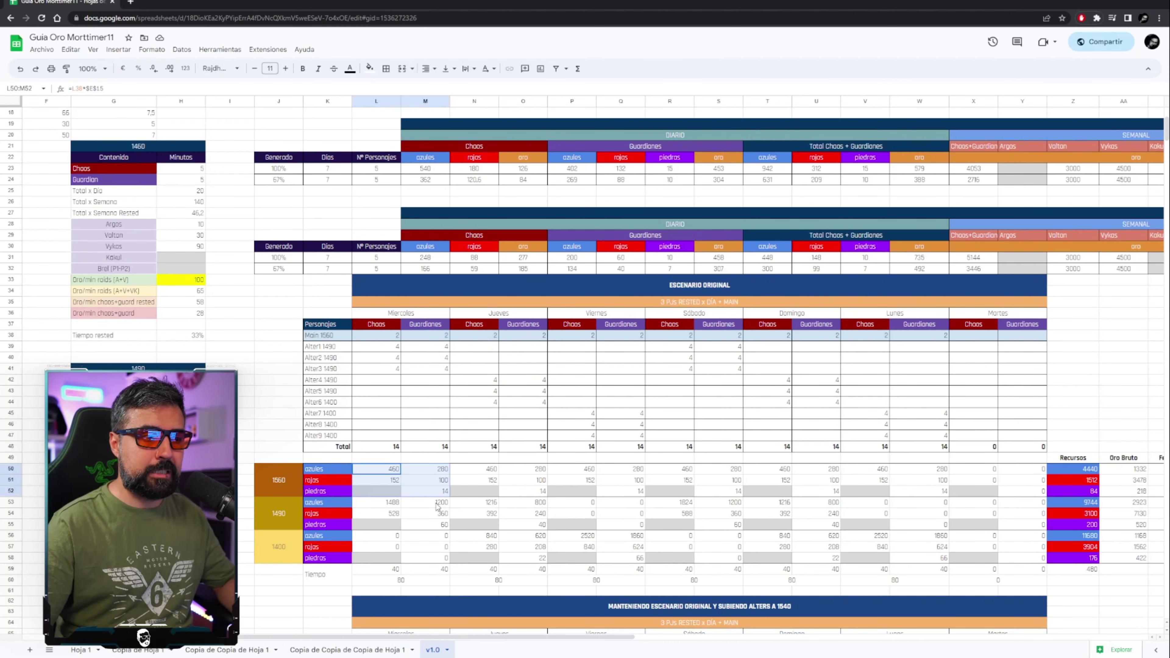
Step: Review the daily azules, rojas and piedras amounts for the 1560, 1490 and 1400 tiers
click(280, 471)
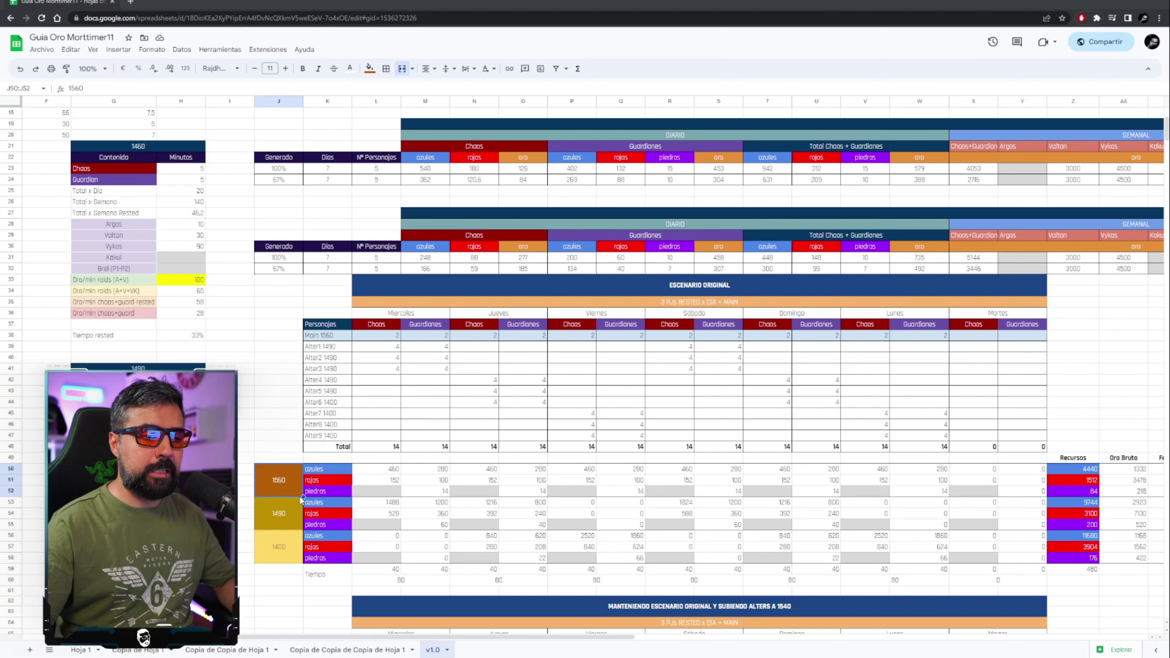
click(271, 518)
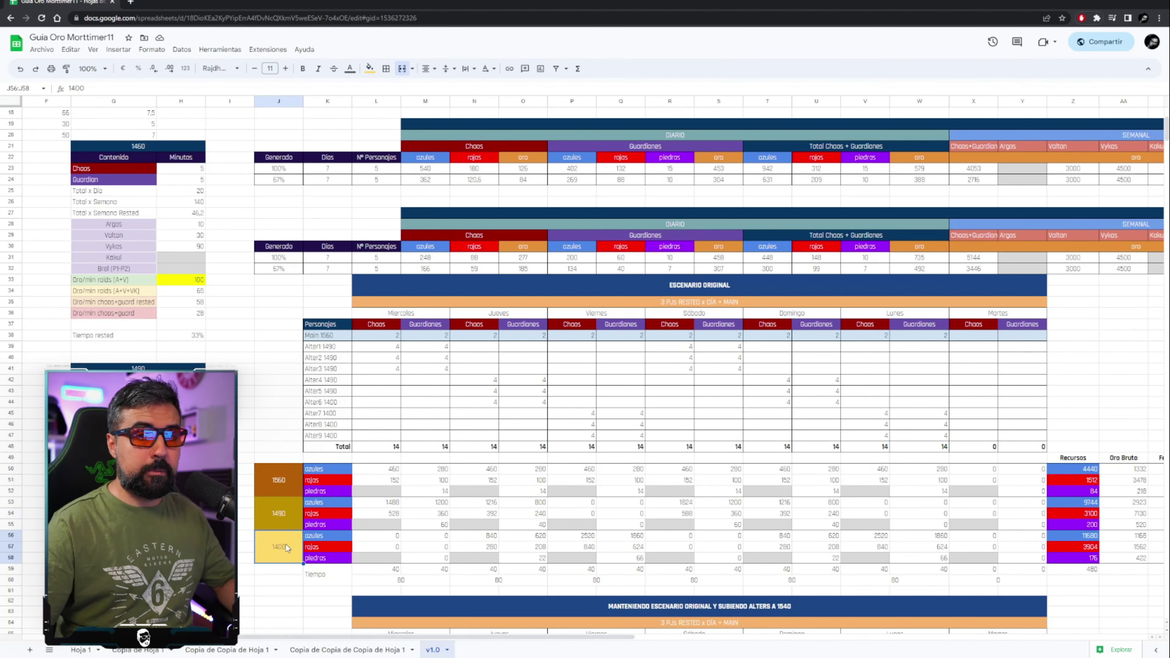
drag(376, 469, 986, 557)
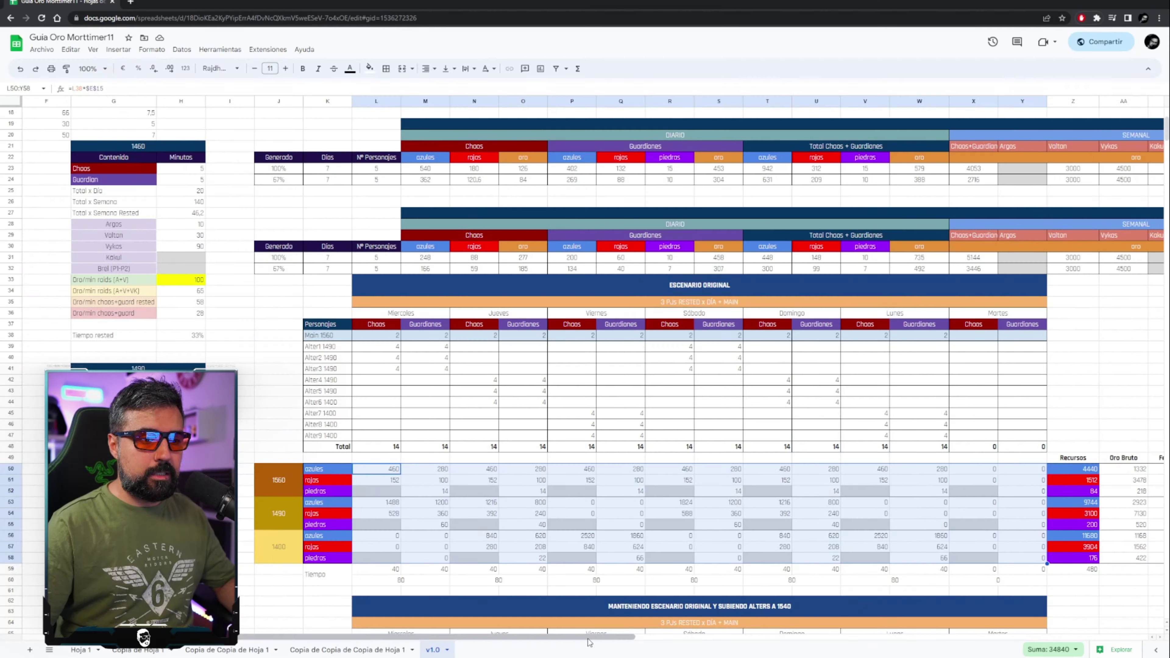
Step: Examine the Oro Bruto and Fee/stack columns beside the resource totals of ESCENARIO ORIGINAL
scroll(659, 643, right, 3)
scroll(659, 643, right, 4)
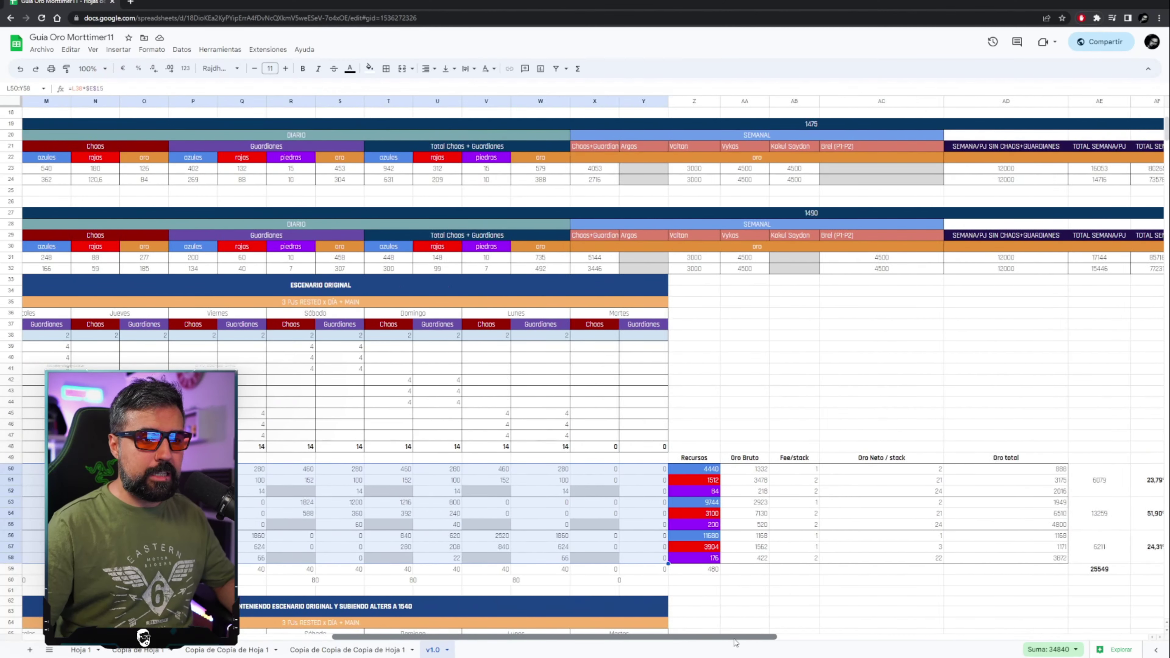
click(649, 469)
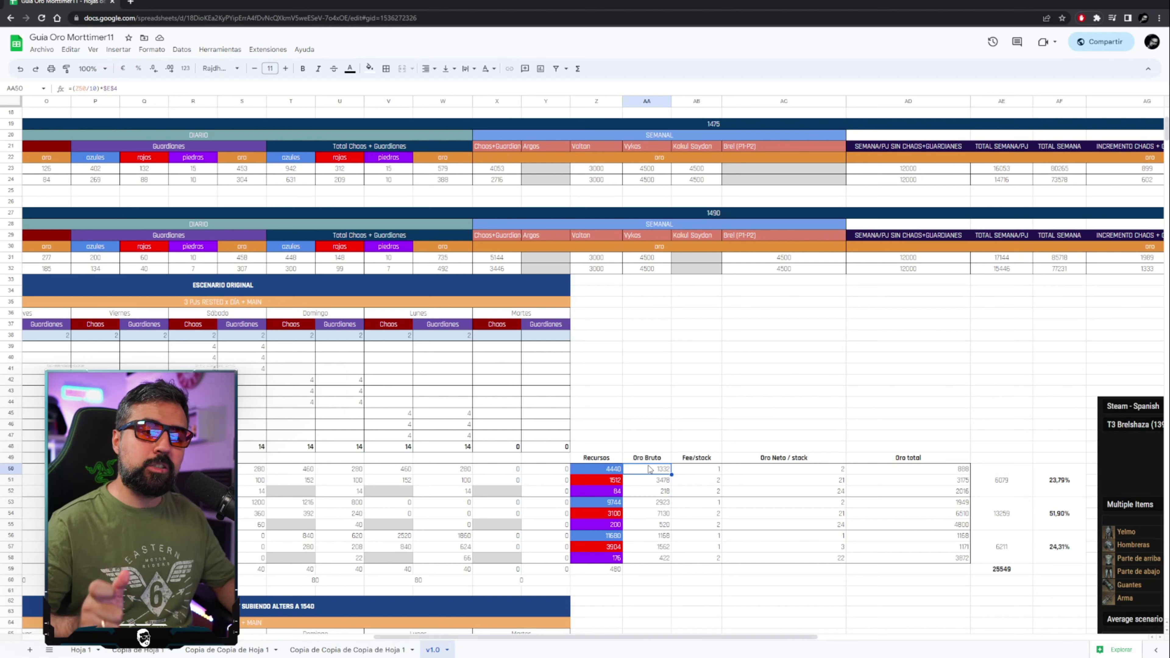
scroll(650, 469, down, 2)
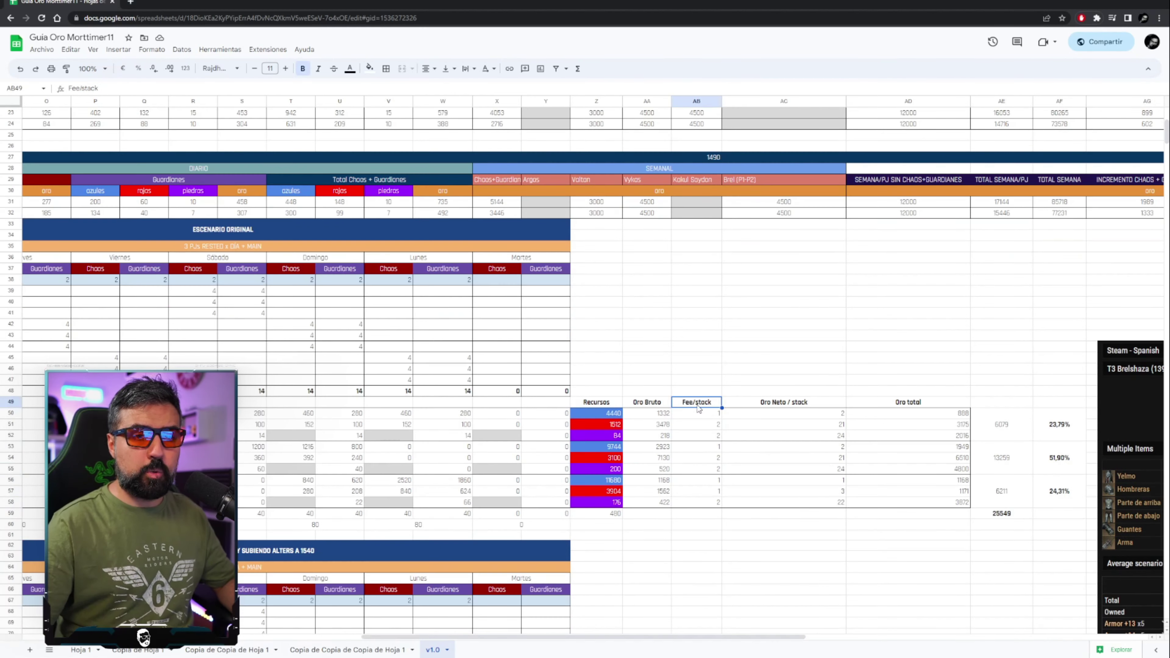
drag(696, 404, 711, 502)
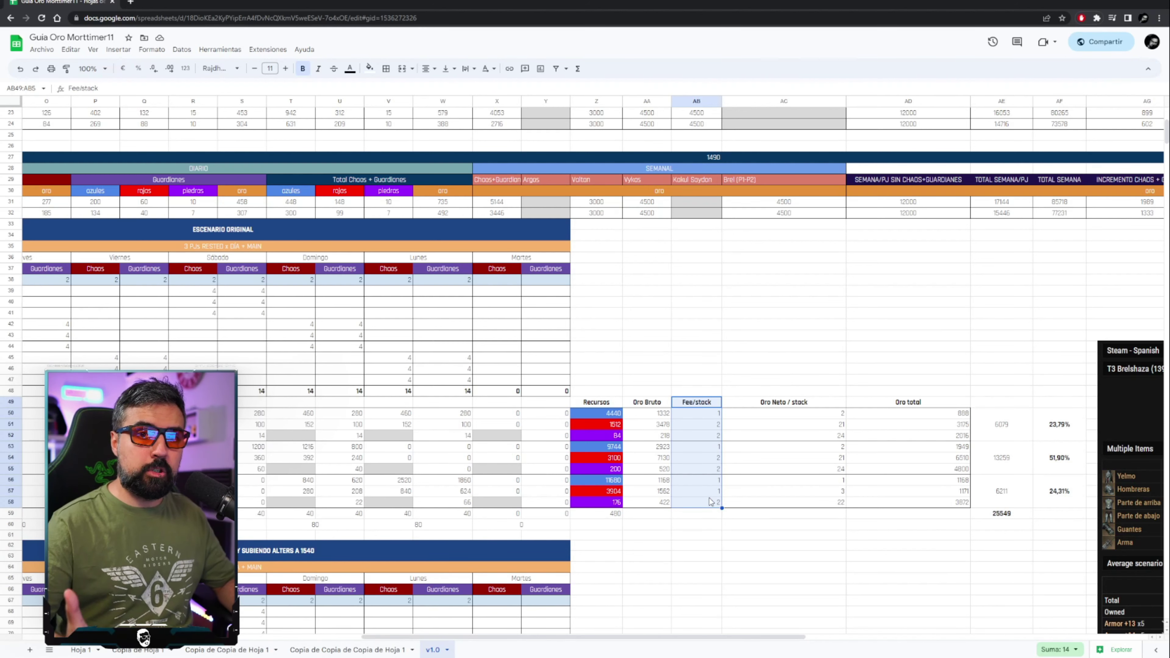
click(741, 400)
drag(709, 414, 710, 501)
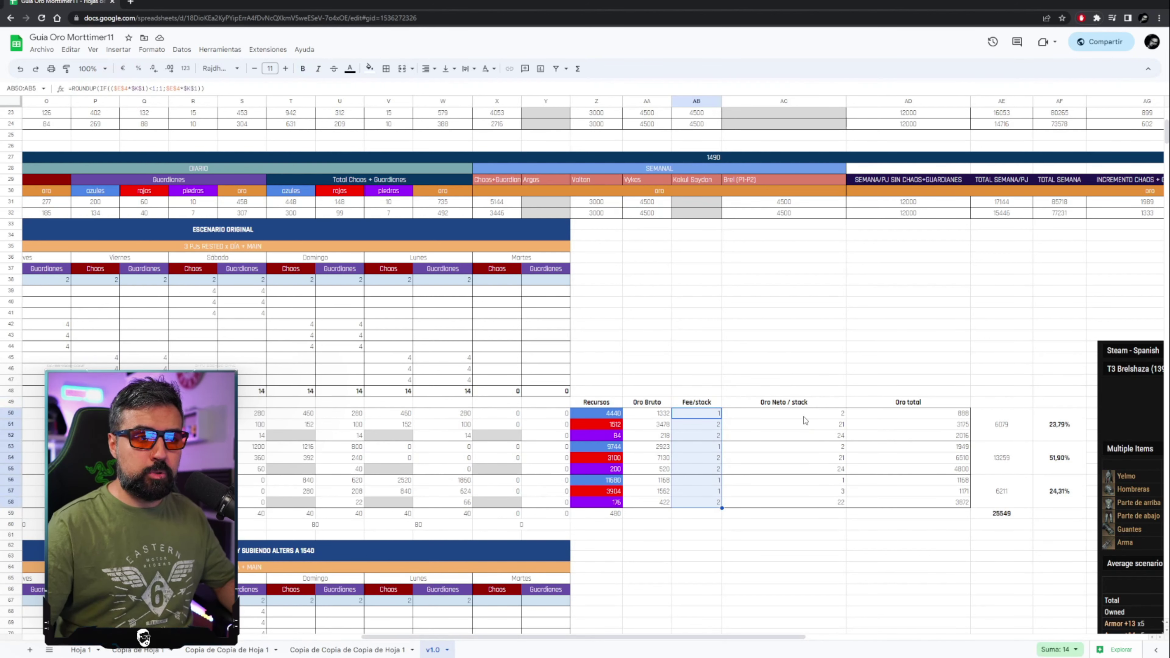
Step: Examine the Oro Neto / stack and Oro total columns for all resource rows
drag(825, 415, 827, 503)
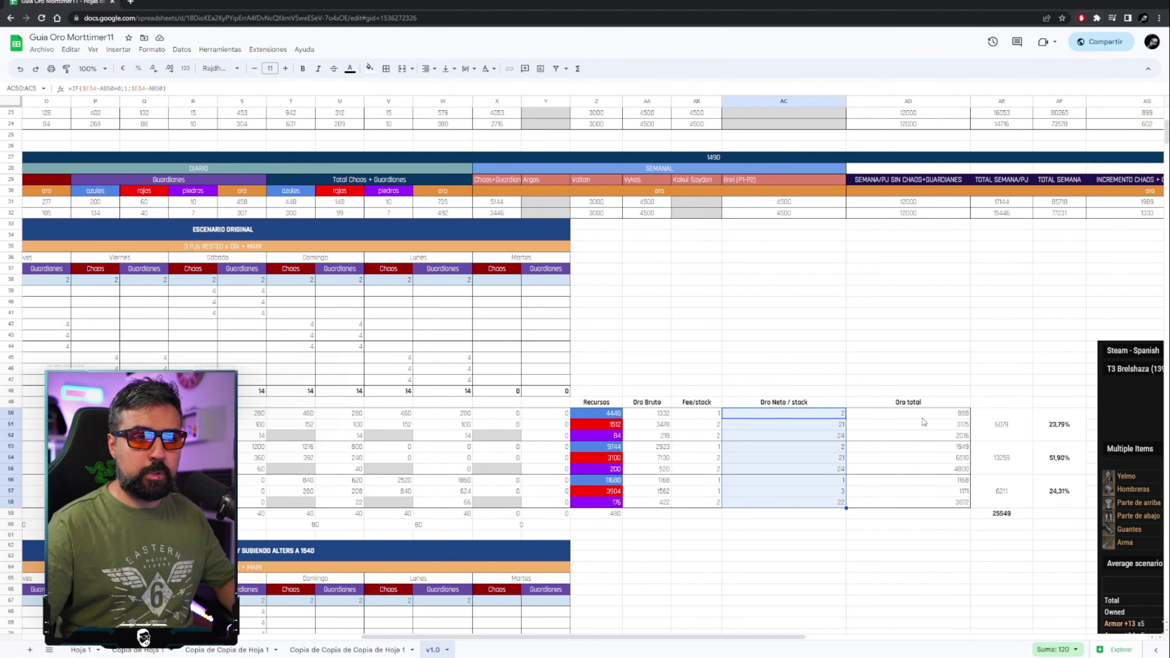
click(926, 435)
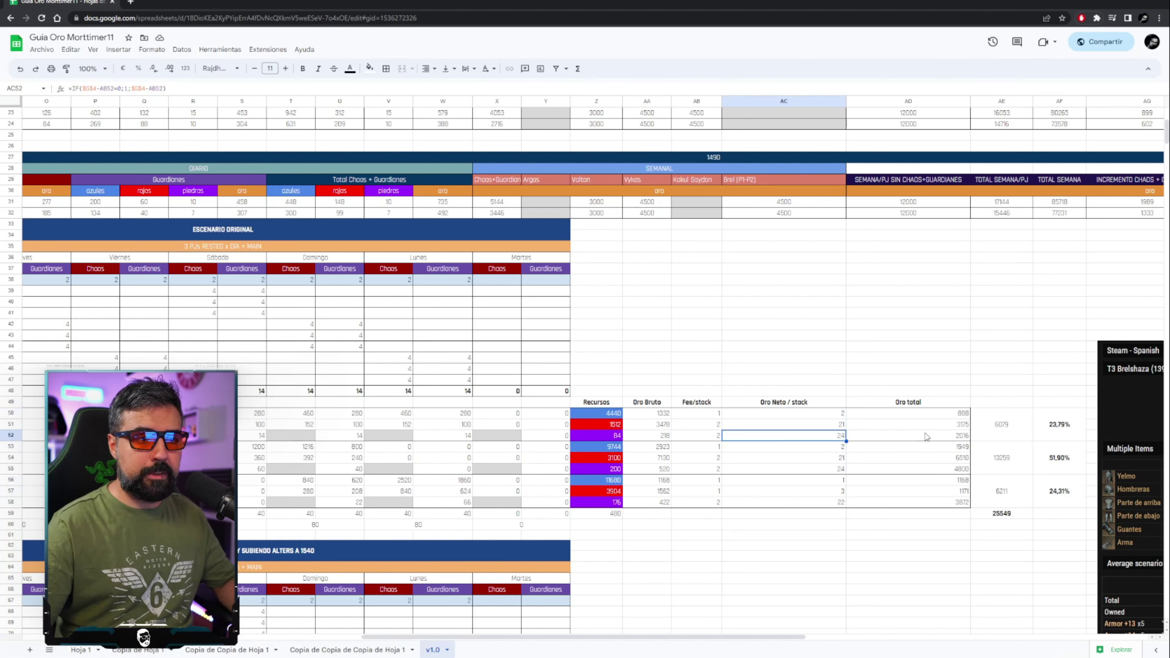
drag(927, 413, 950, 504)
click(958, 392)
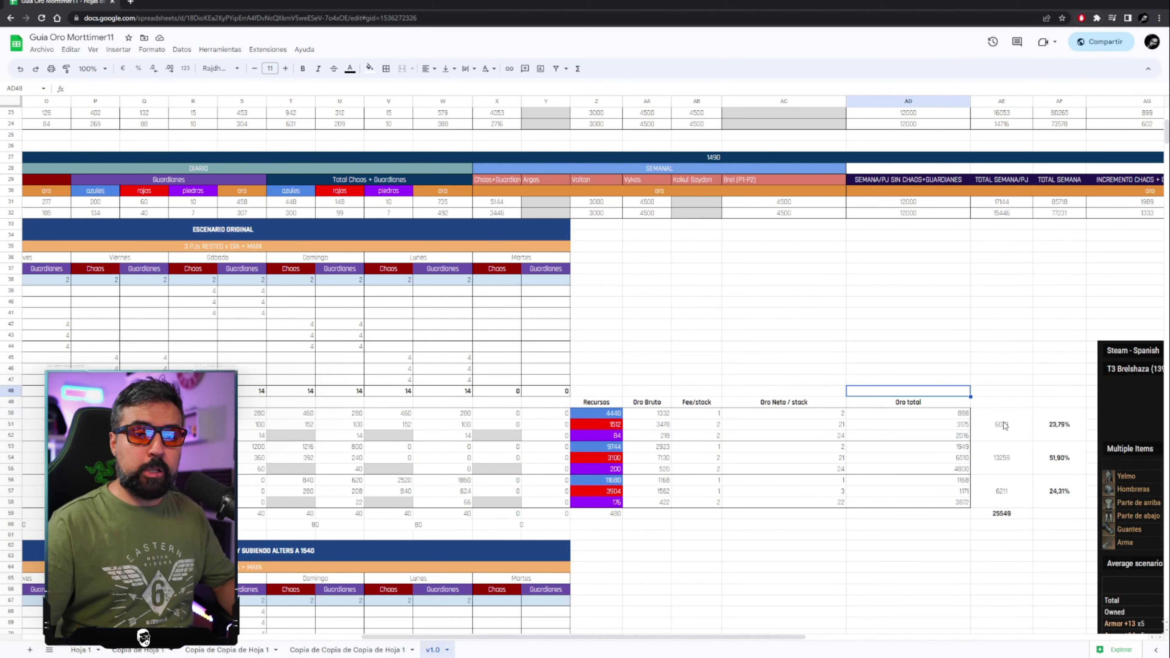
drag(949, 415, 960, 503)
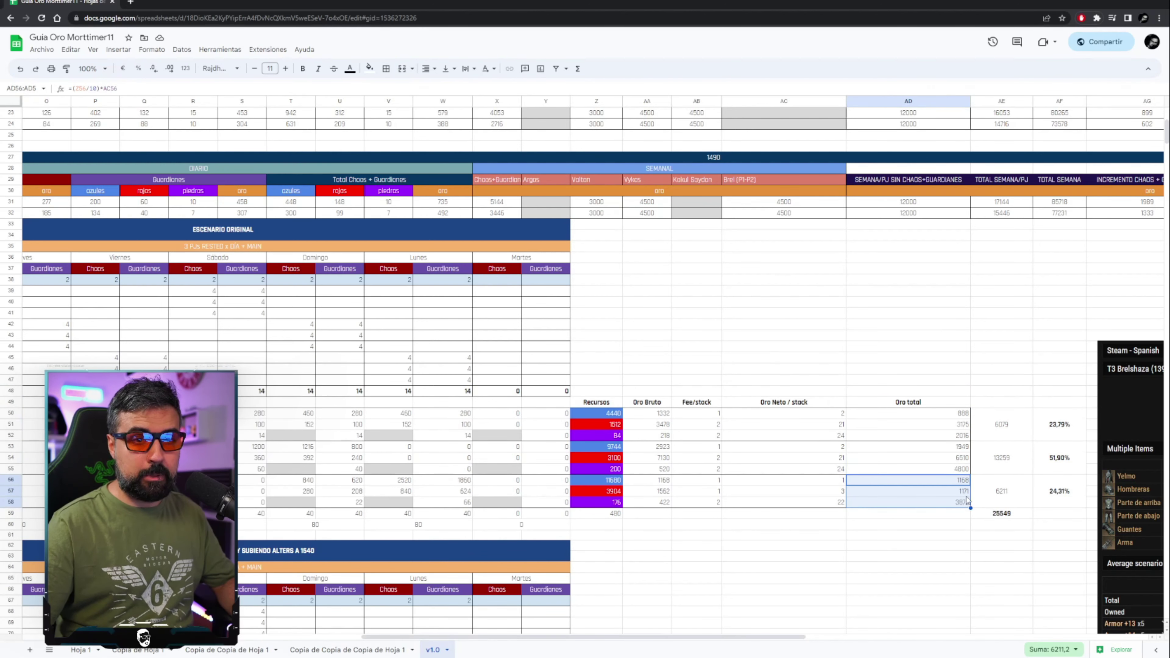
Step: Compare the gold subtotals of the 1560, 1490 and 1400 tiers beside the Oro total column
click(1002, 435)
click(1005, 491)
click(1003, 430)
click(1006, 465)
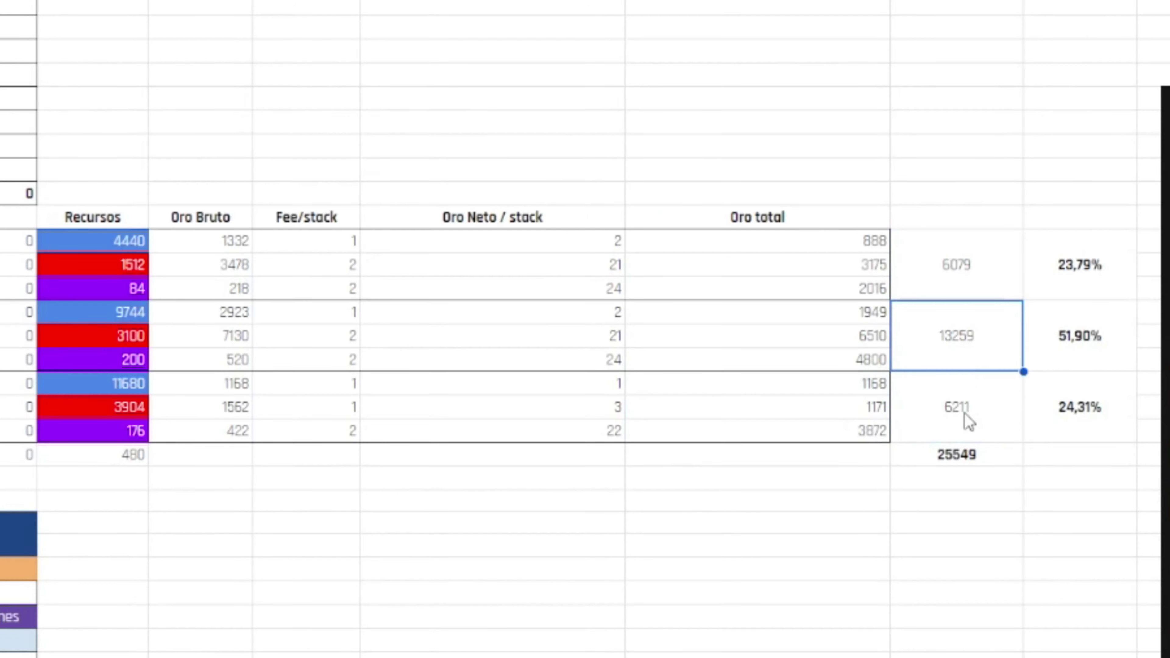
click(1000, 491)
click(1002, 429)
click(965, 336)
click(969, 398)
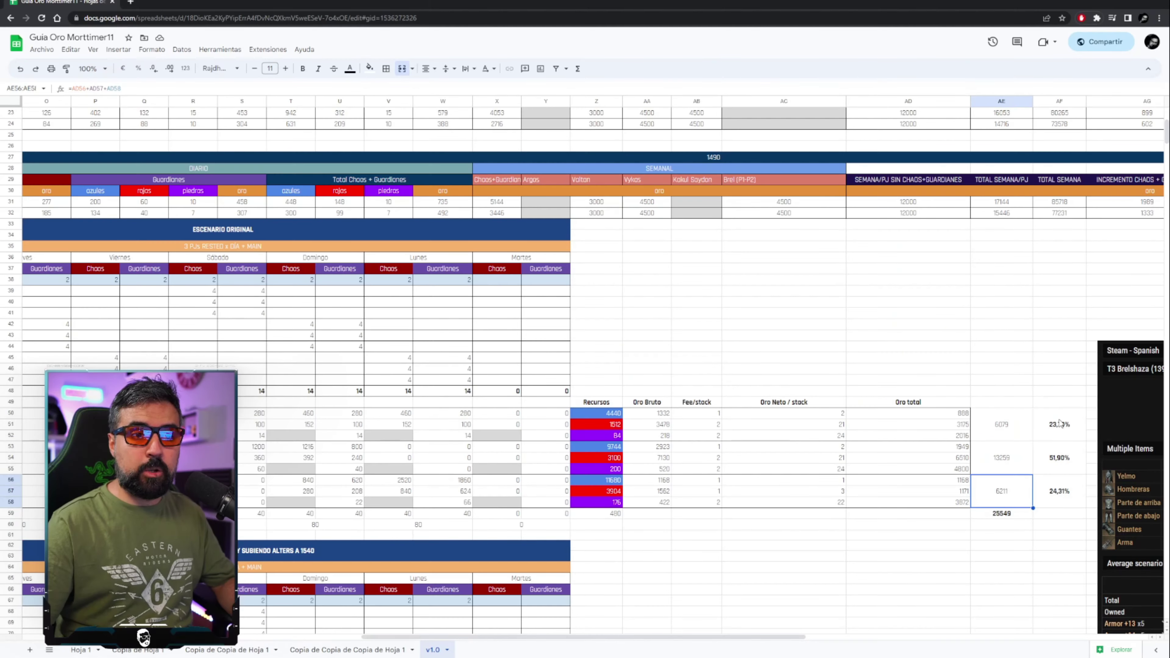
Step: Check each tier's percentage share of the gold and the overall gold total for ESCENARIO ORIGINAL
drag(1080, 265, 1080, 377)
drag(1059, 477, 1062, 494)
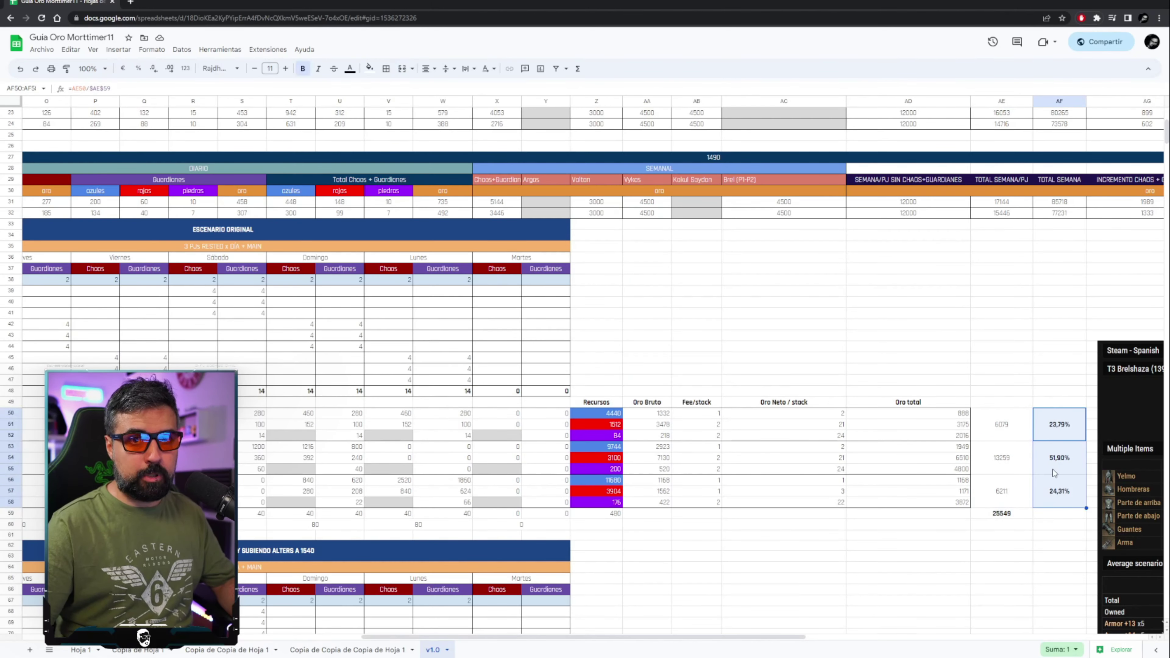
click(1041, 345)
click(1059, 425)
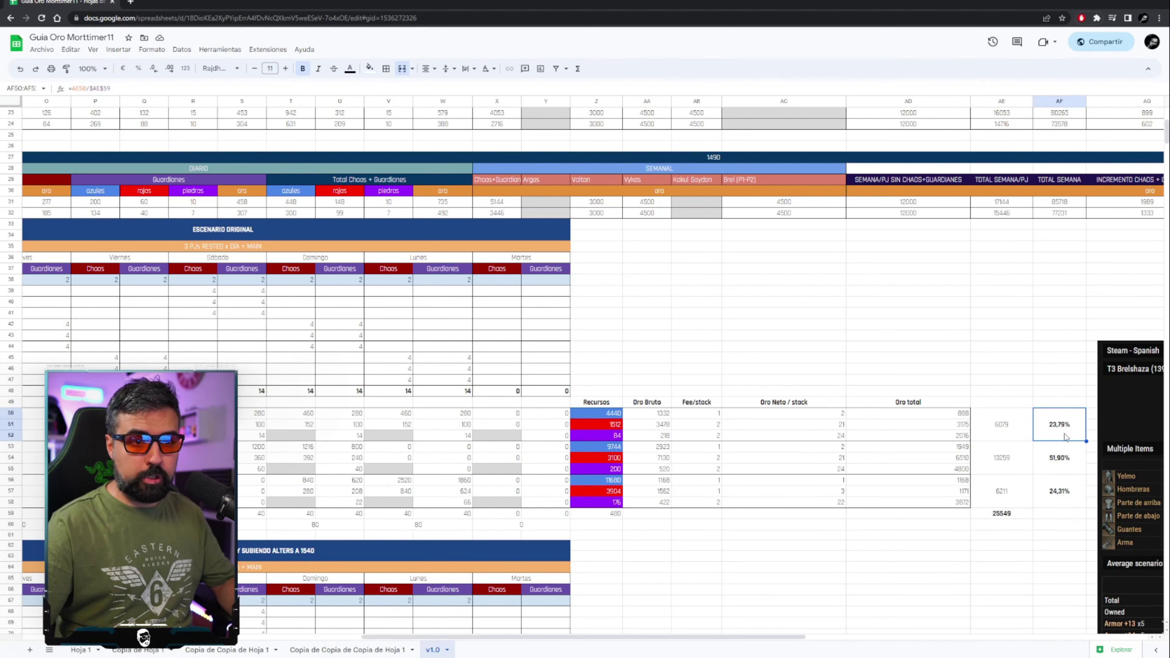
click(1066, 461)
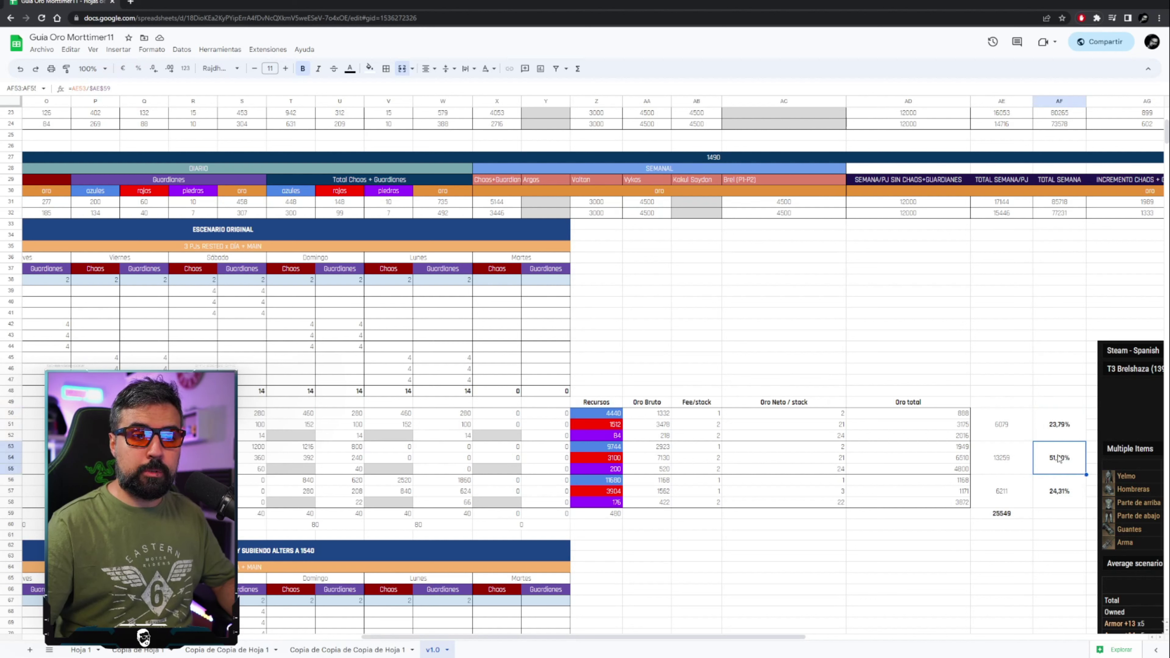
click(1068, 489)
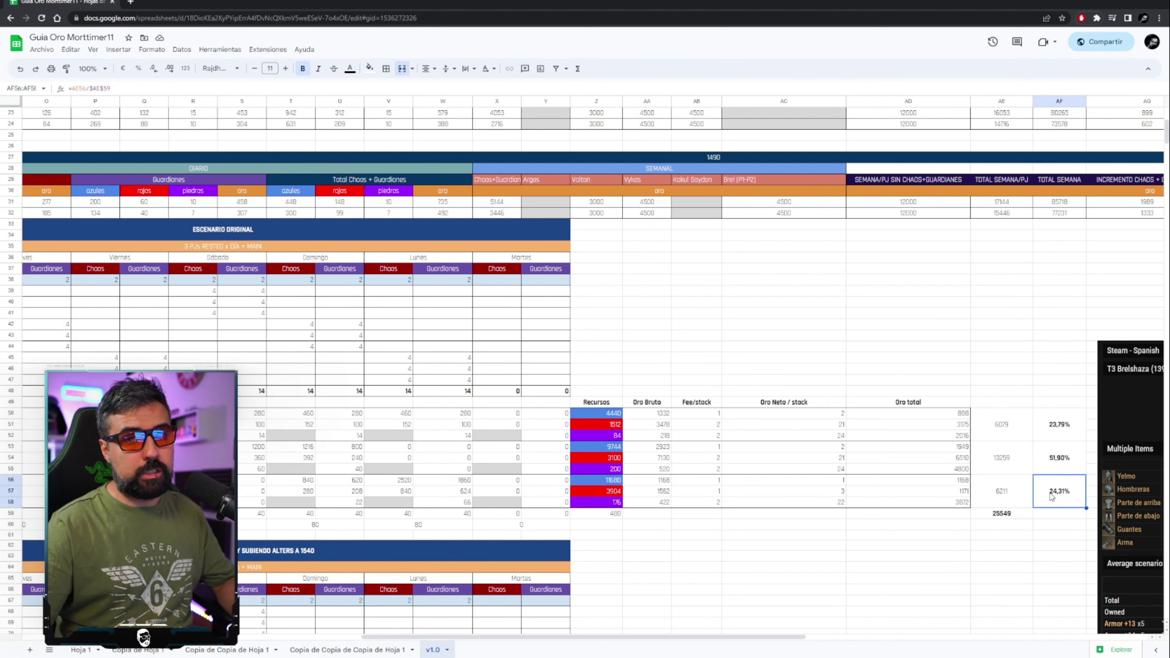
click(1011, 514)
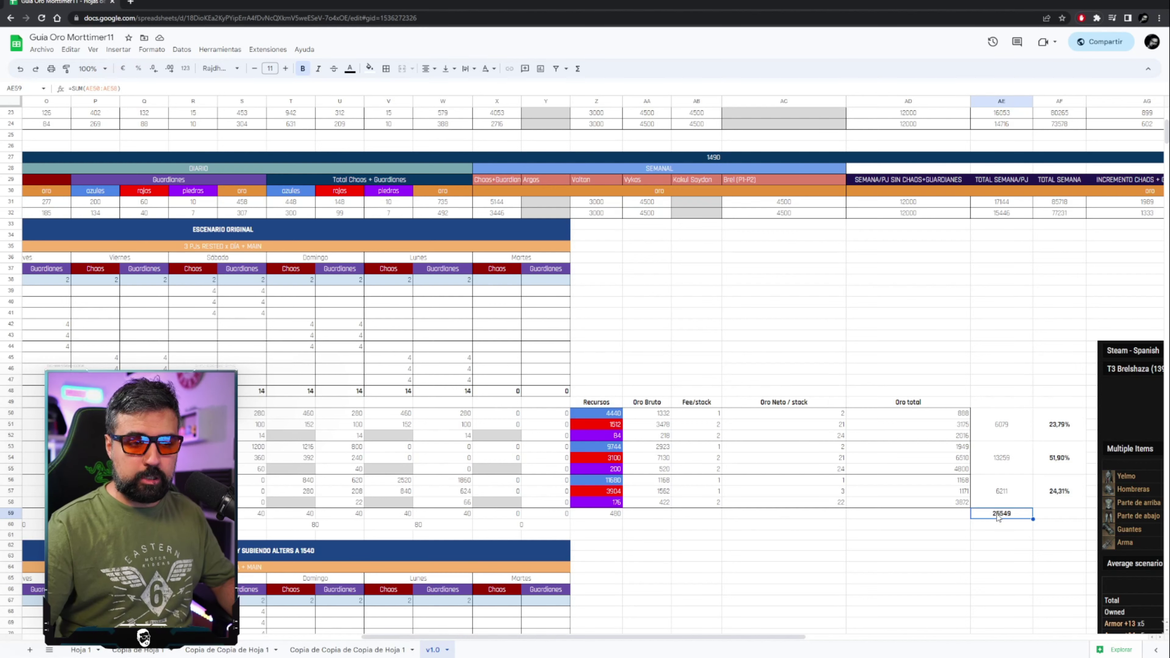
Step: Examine the 1540 alters and their weekly Chaos and Guardianes schedule in MANTENIENDO ESCENARIO ORIGINAL Y SUBIENDO ALTERS A 1540
drag(754, 640, 573, 638)
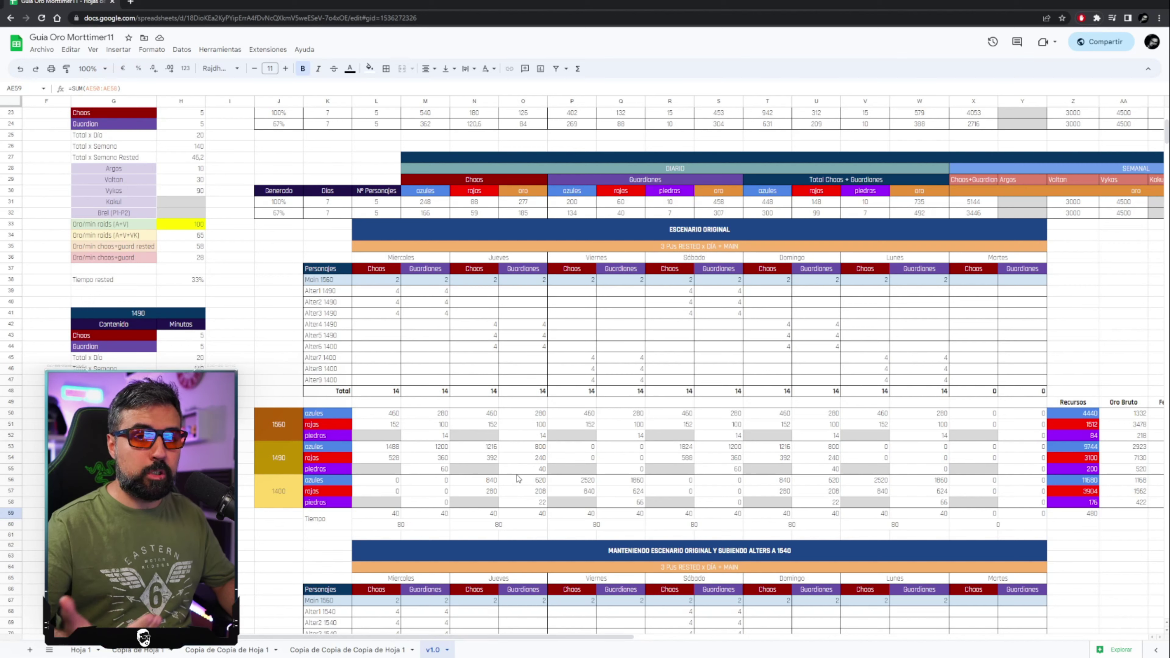
scroll(519, 478, down, 5)
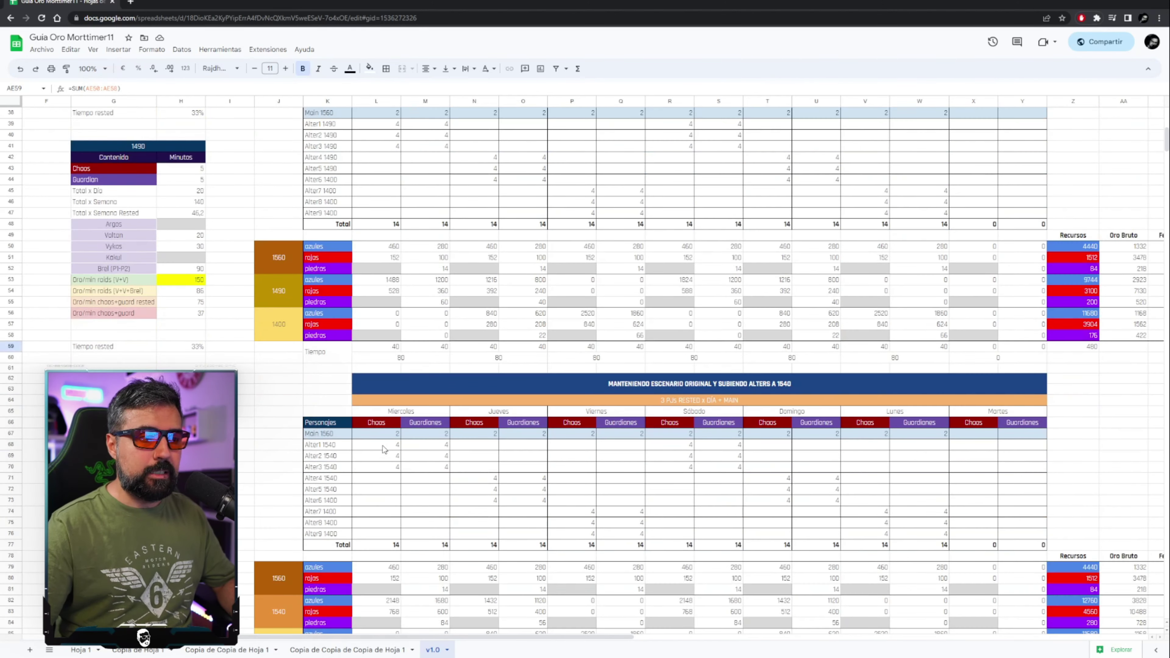
drag(328, 444, 336, 492)
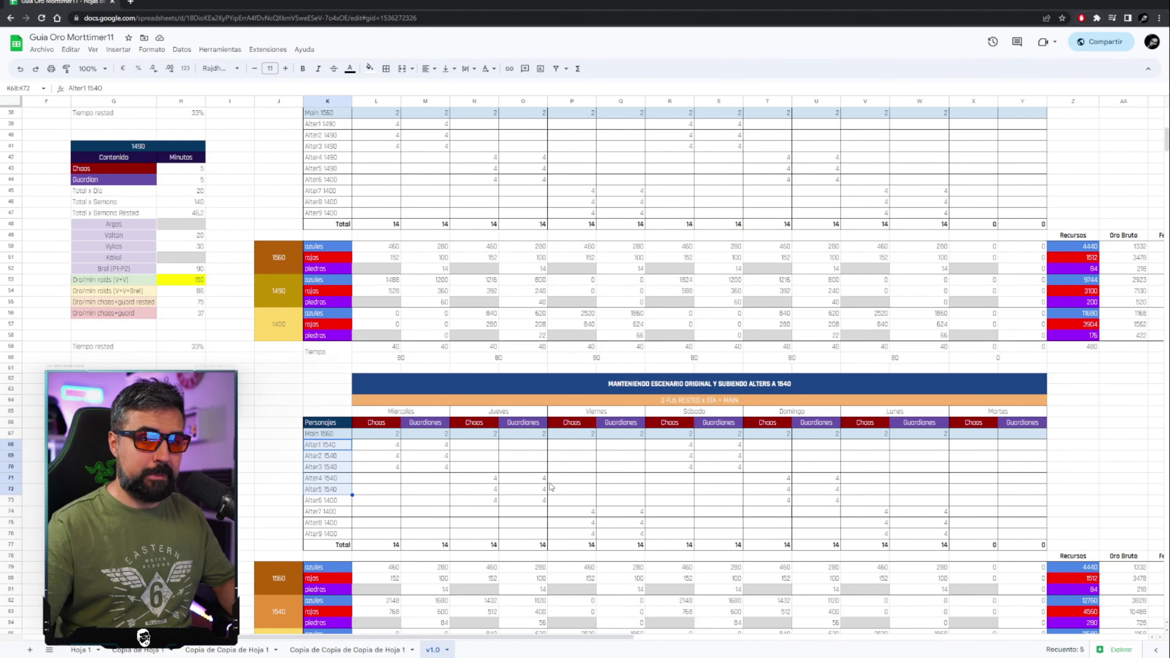
drag(375, 433, 956, 545)
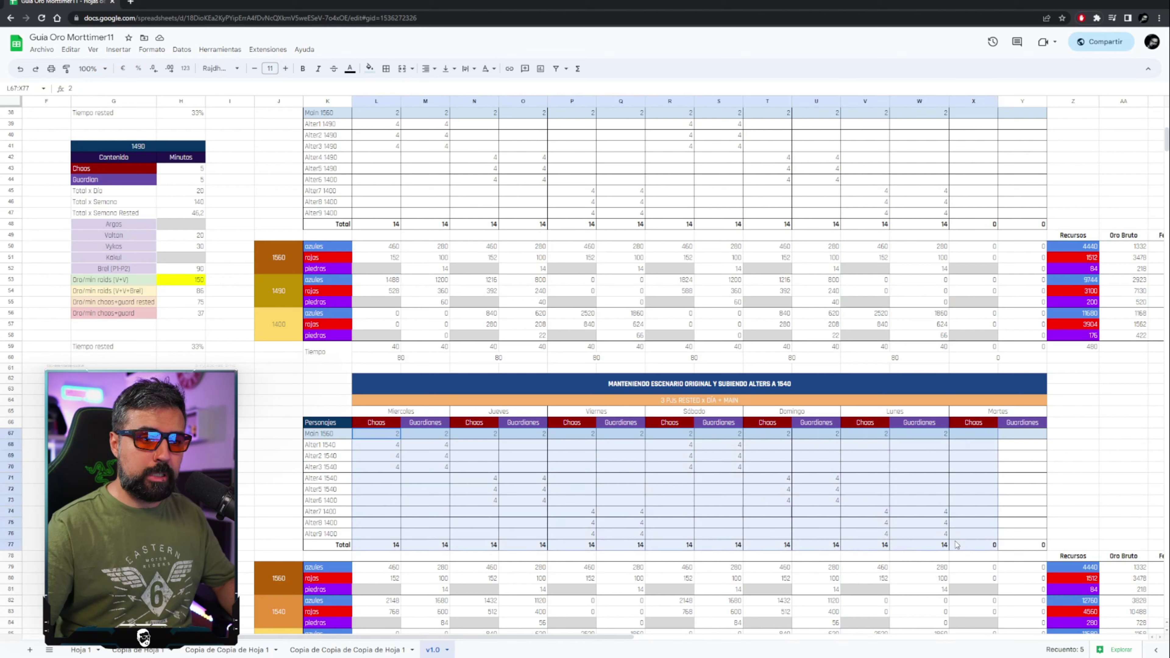
drag(331, 447, 337, 489)
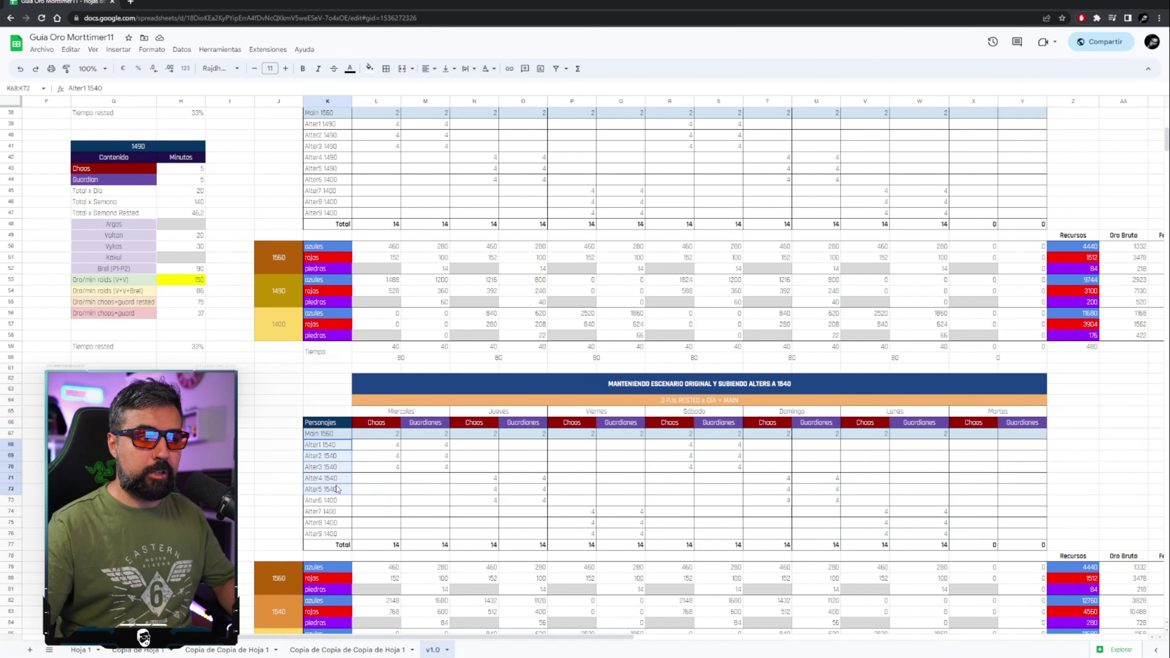
Step: Examine the 1540 tier's resource rows and compare its gold subtotal with the 1490 tier's subtotal in ESCENARIO ORIGINAL
scroll(283, 543, down, 2)
drag(283, 543, 990, 568)
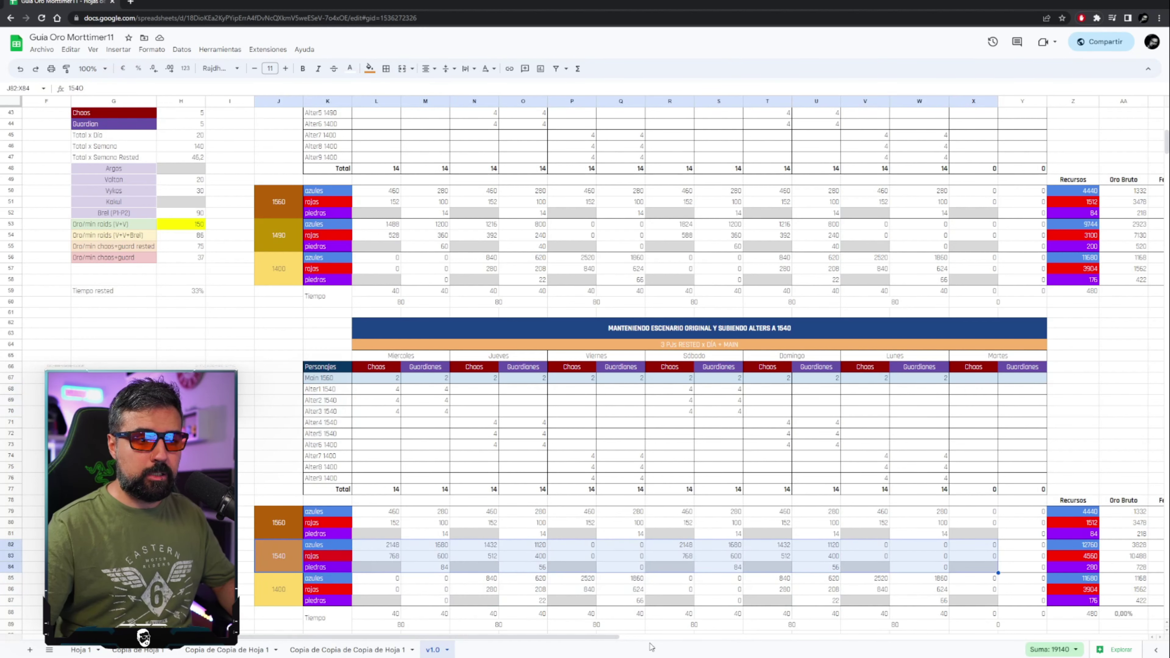
drag(618, 637, 797, 637)
scroll(797, 545, down, 2)
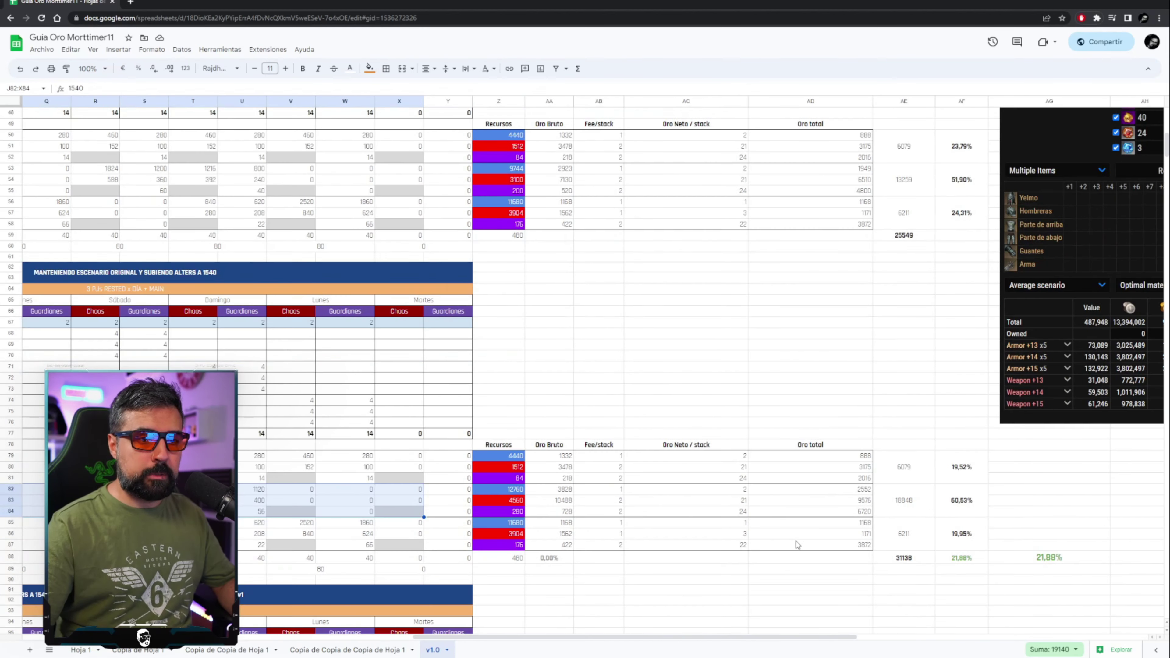
click(925, 493)
click(910, 415)
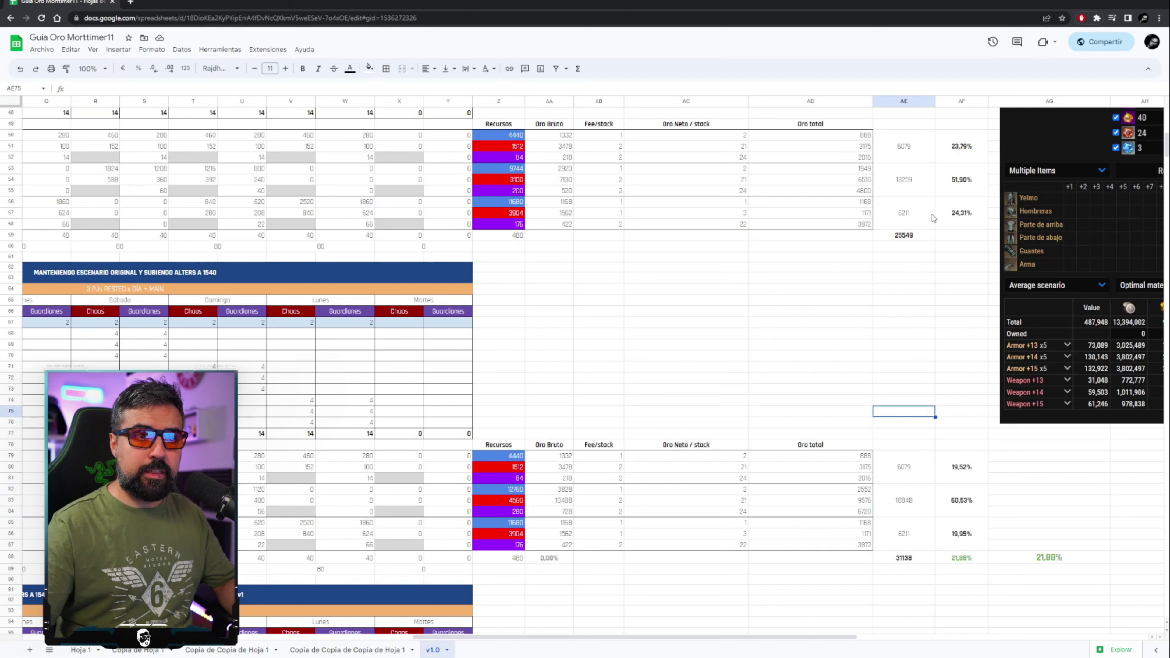
click(915, 186)
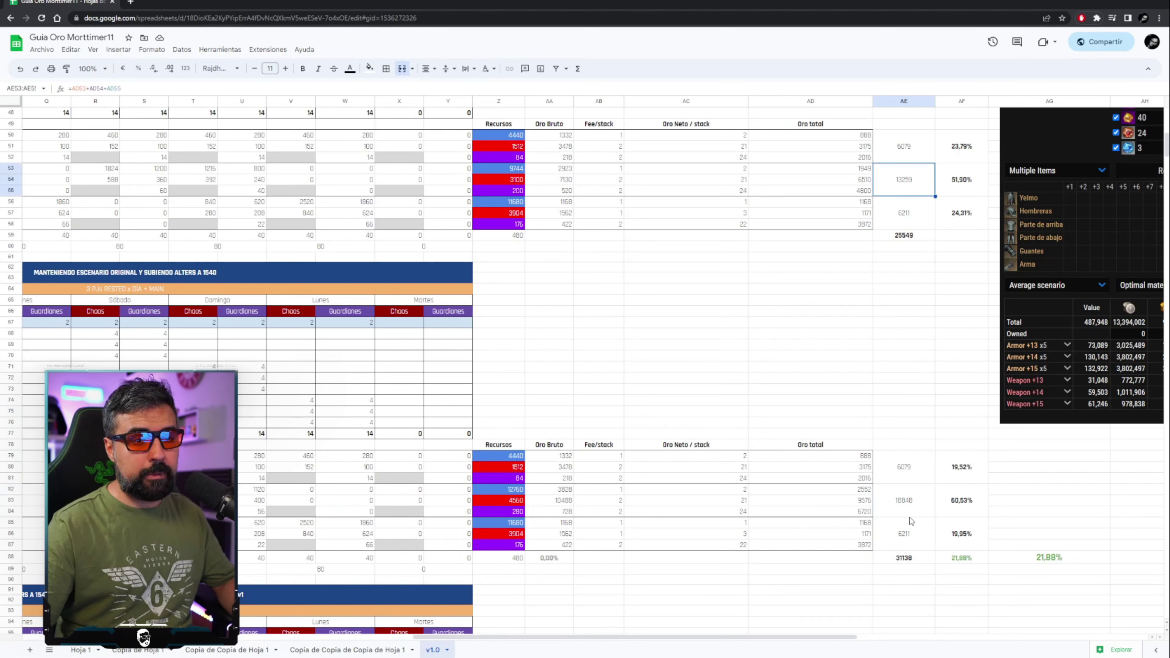
click(905, 500)
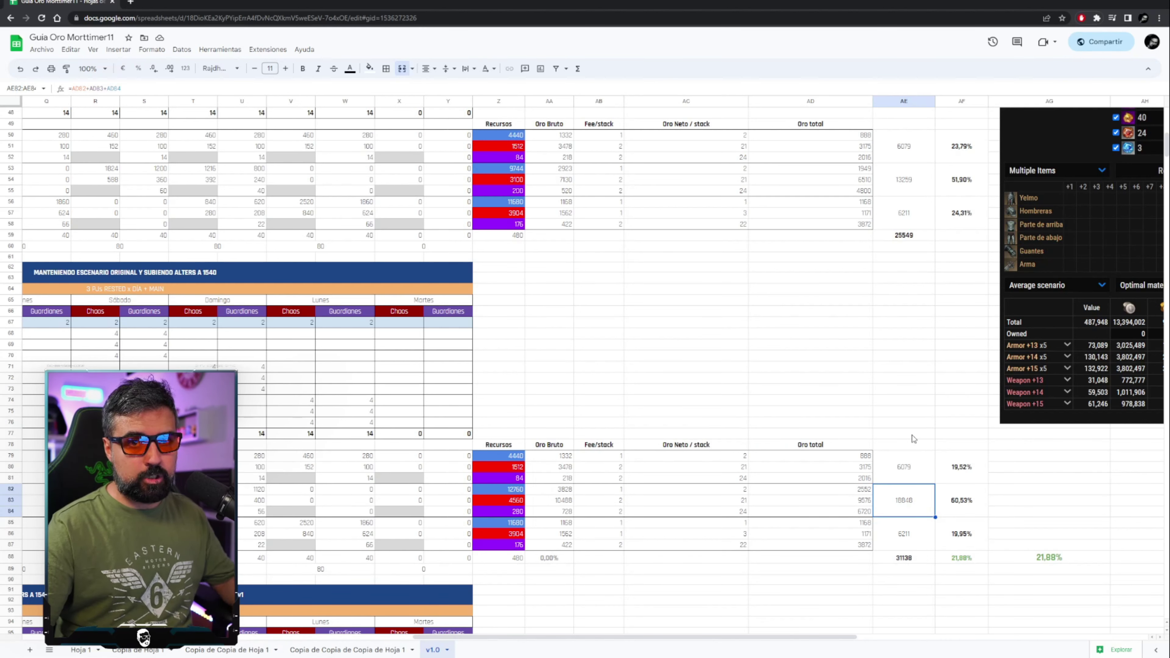
Step: Check the total gold increase from raising the alters to 1540 and examine the upgrade cost calculator for item level 1540
click(958, 558)
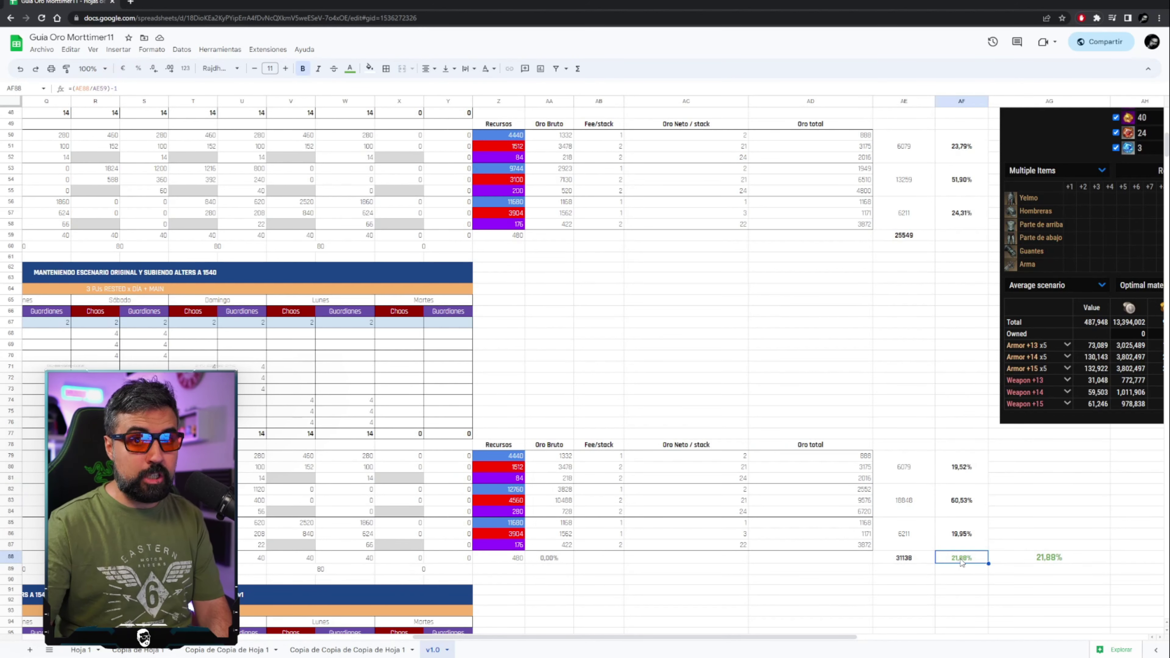
click(911, 508)
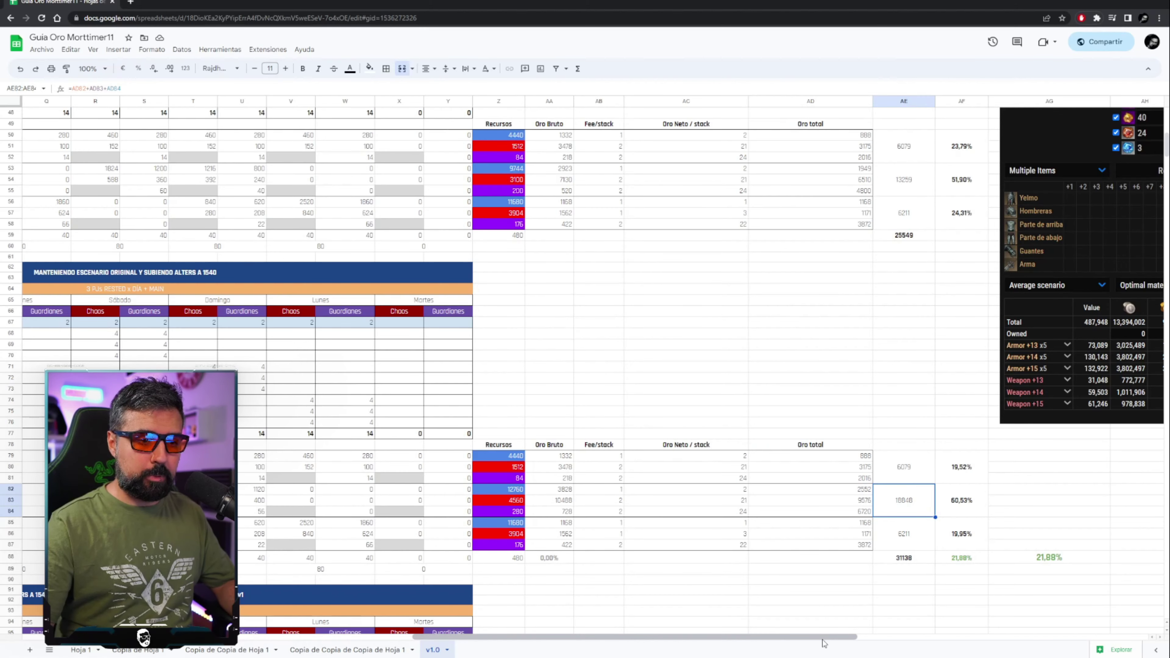
scroll(825, 644, right, 10)
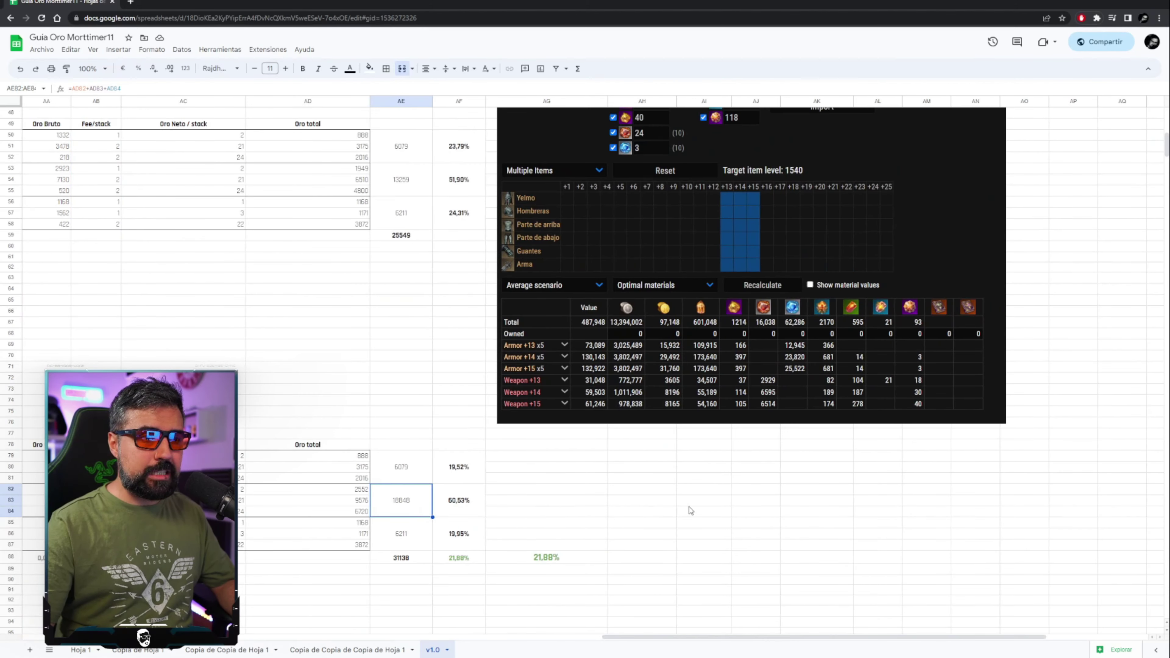
scroll(689, 507, up, 2)
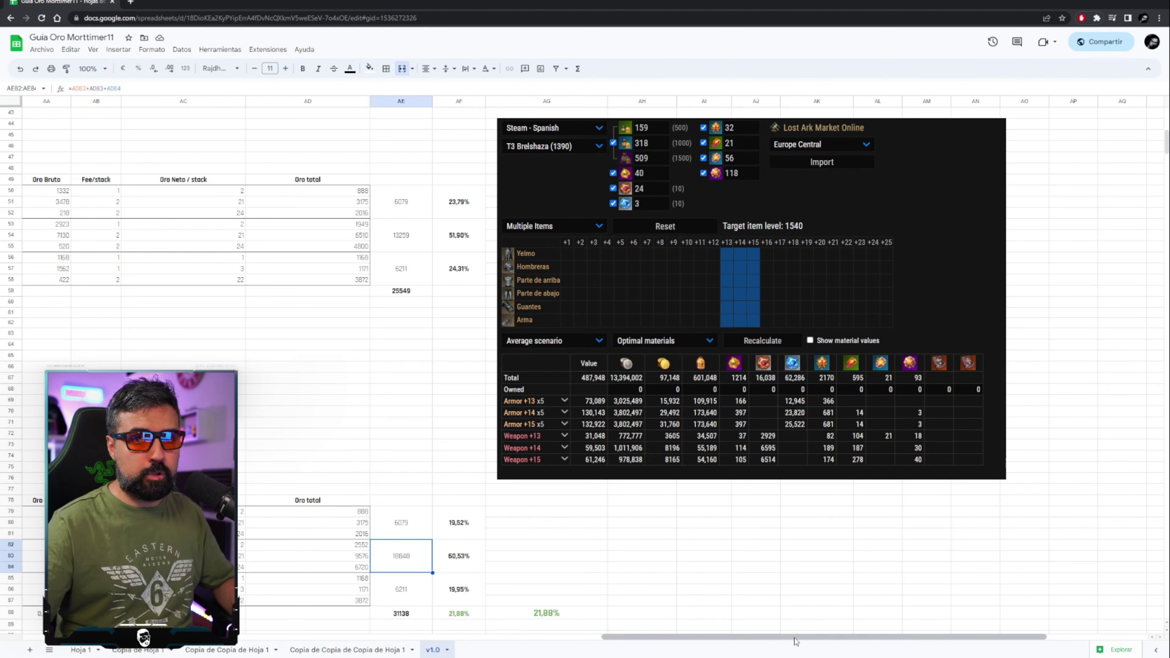
Step: Review the 1540 tier's gold subtotal again beside the scenario's overall percentage increase
drag(796, 640, 747, 642)
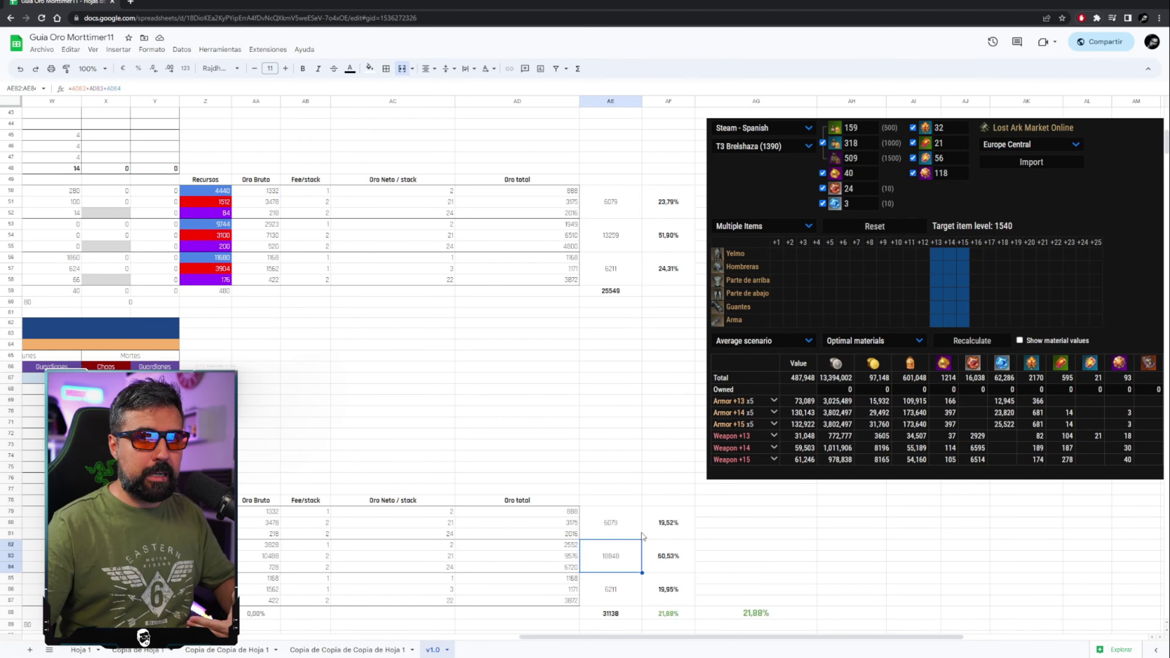
scroll(643, 536, down, 1)
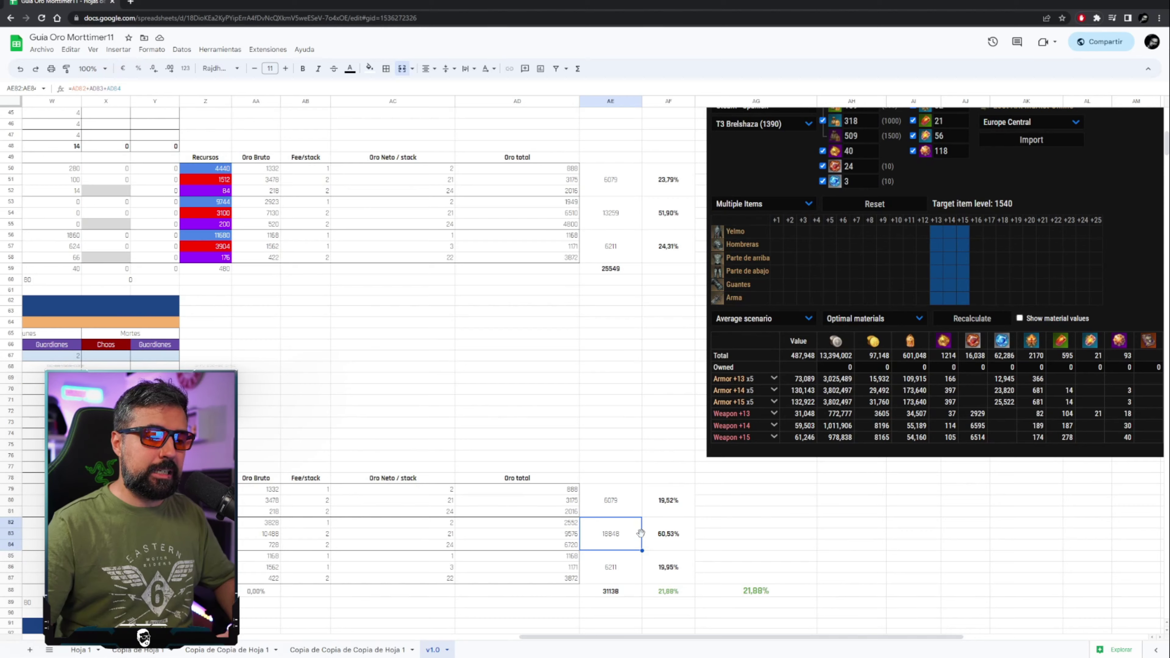
scroll(655, 537, down, 2)
click(665, 539)
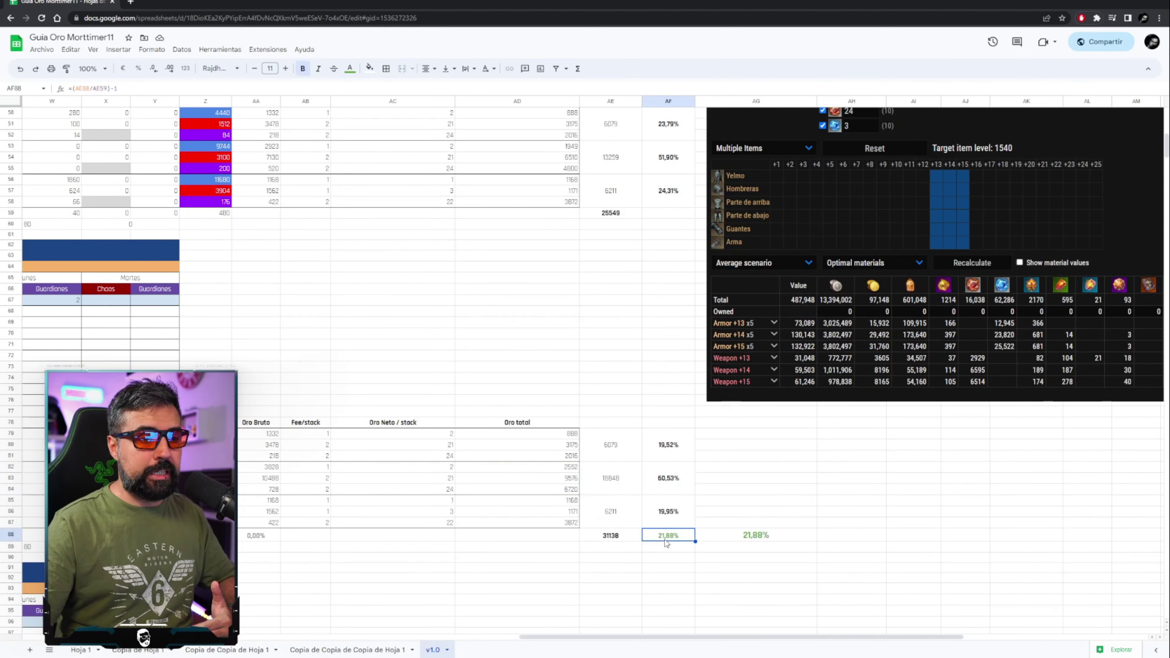
Step: Examine the schedule of ALTERS A 1540 Y DEJANDO DE JUGAR PERSONAJES FUERA DE ROSTER PRINCIPAL v1, highlighting the empty Alter6 to Alter9 1400 rows
scroll(672, 581, down, 10)
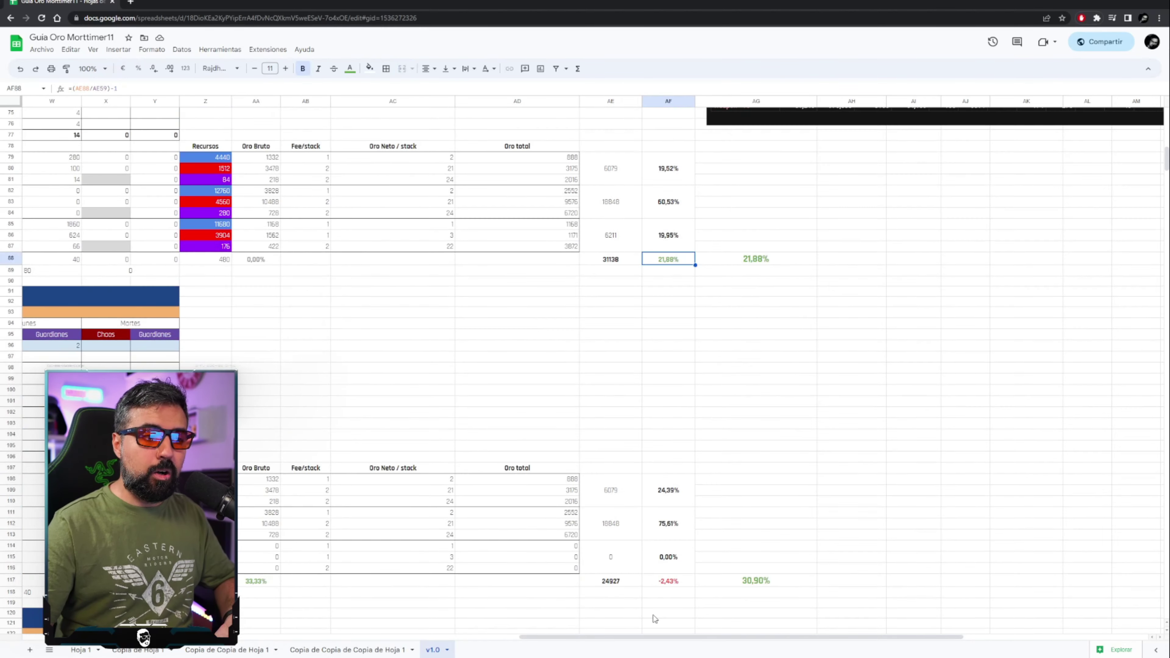
drag(640, 638, 406, 637)
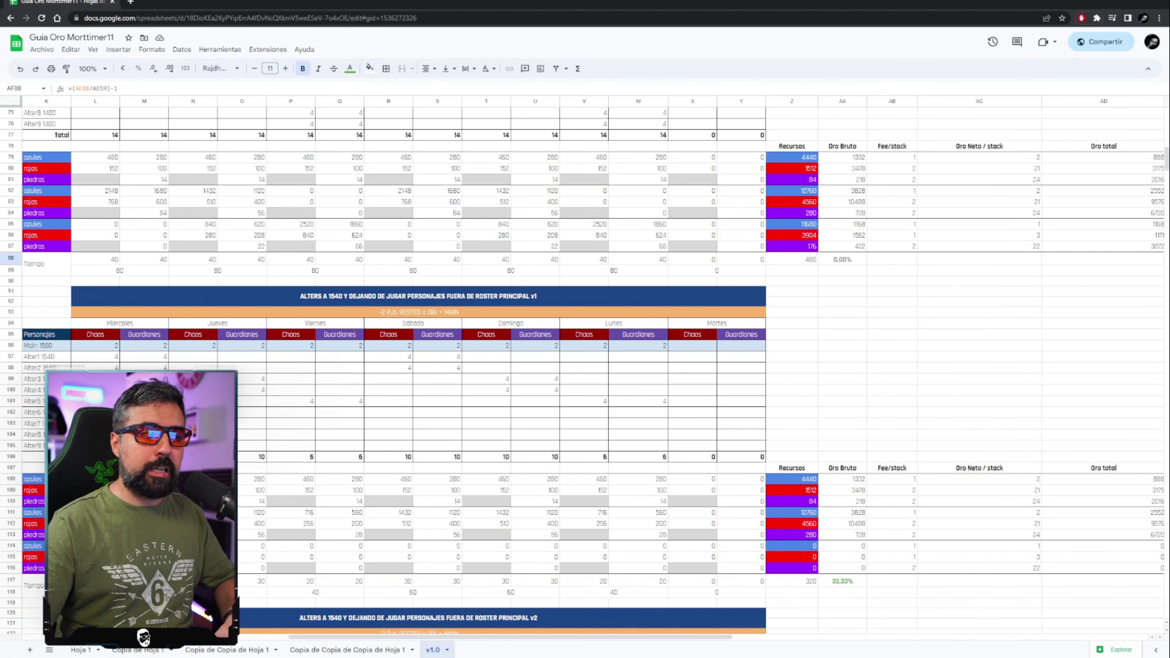
drag(95, 412, 96, 422)
drag(659, 638, 584, 648)
drag(278, 417, 991, 446)
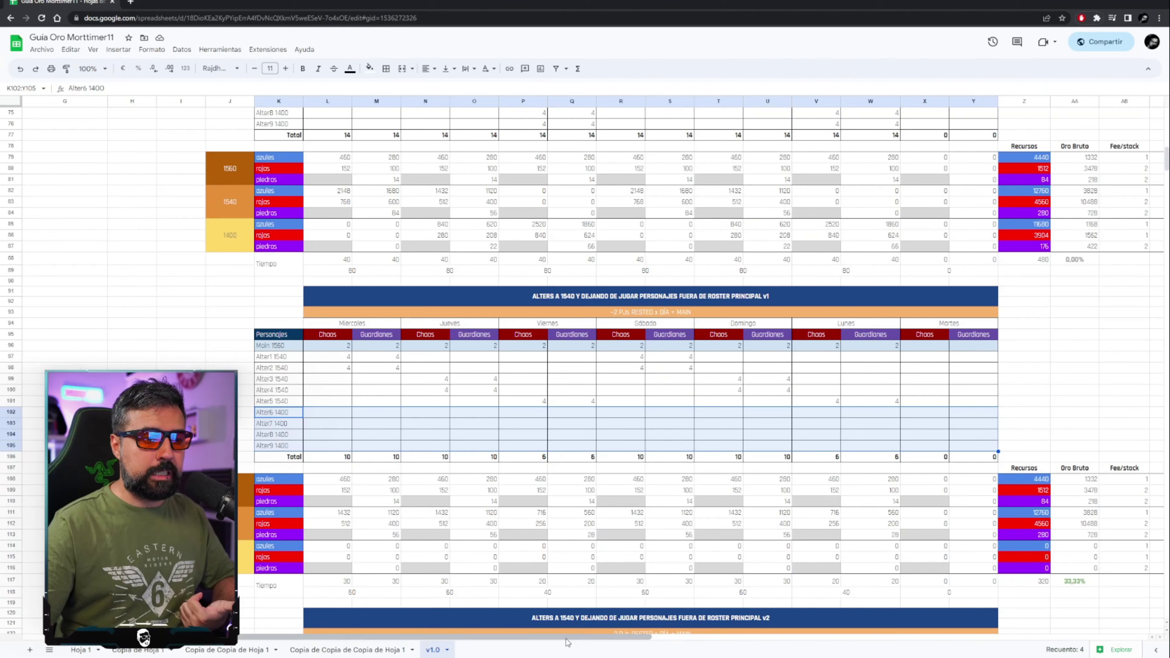
Step: Compare the time-saving percentage of the v1 scenario with that of the scenario keeping all characters
scroll(453, 210, right, 10)
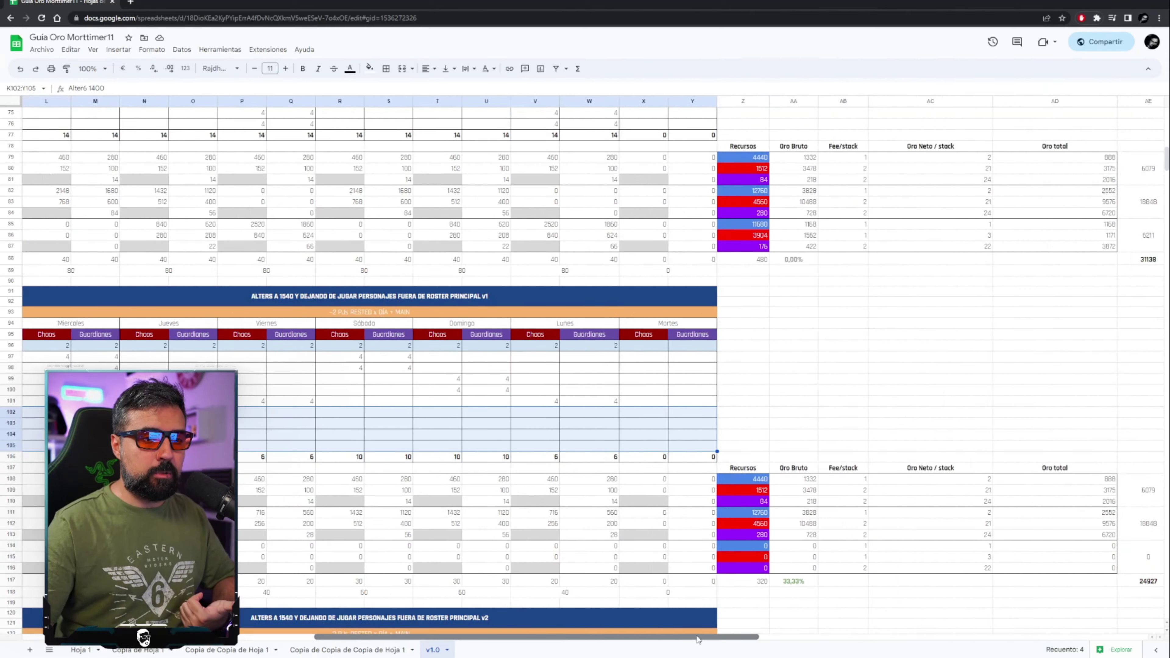
scroll(452, 210, down, 1)
click(451, 206)
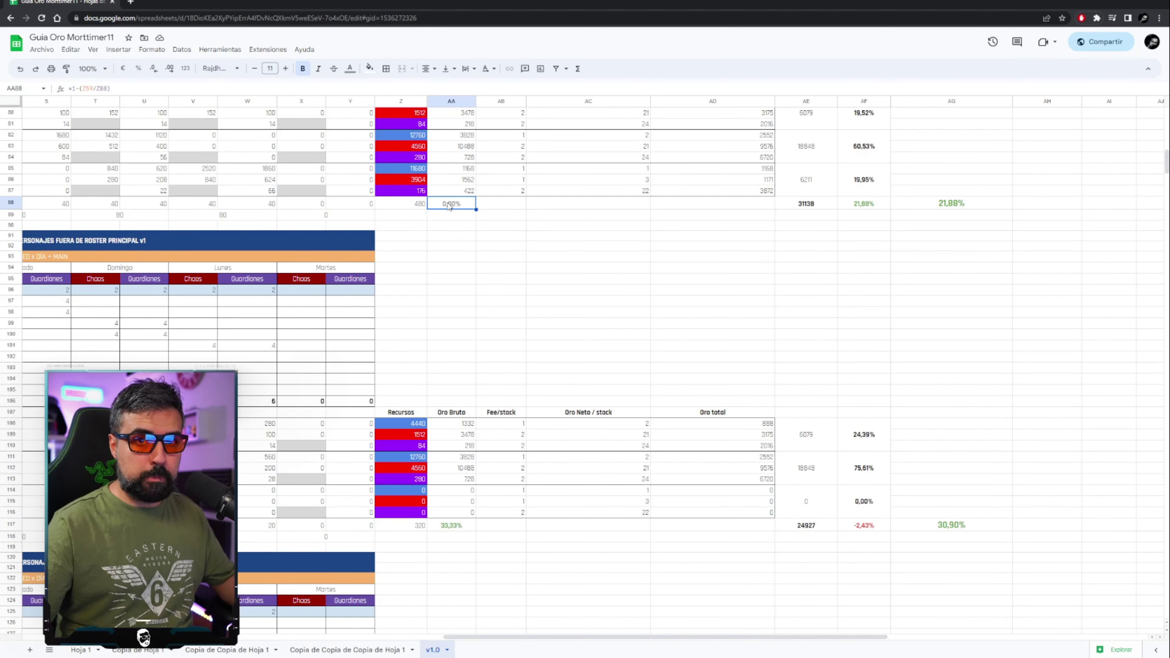
click(459, 527)
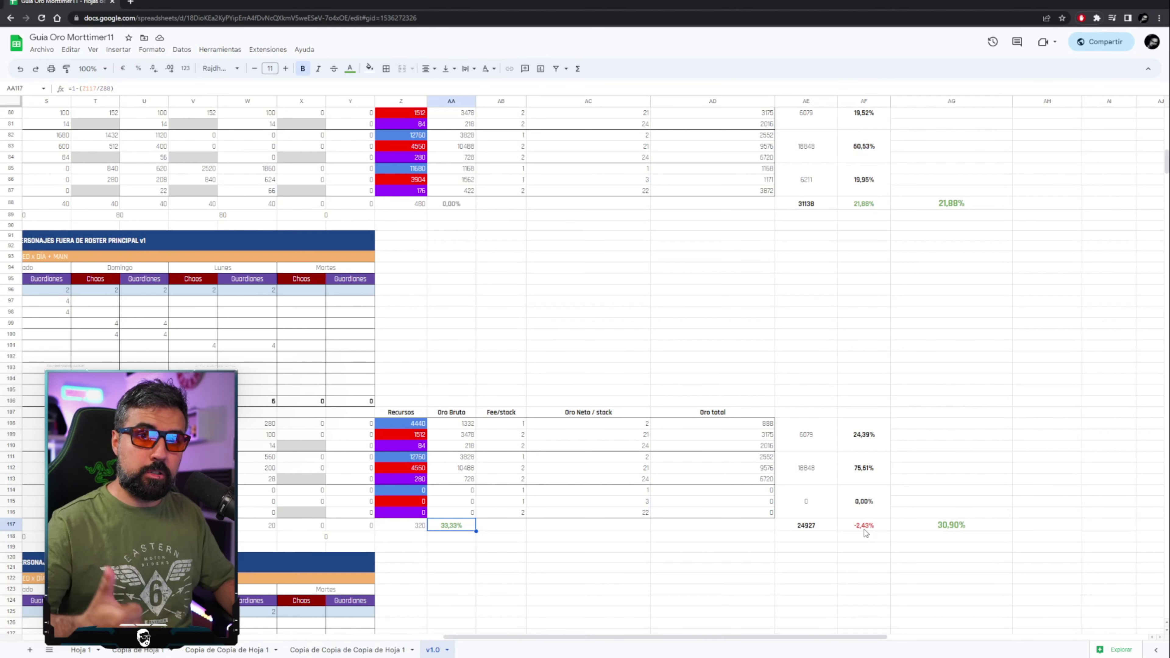
Step: Check the v1 scenario's gold change against its time saving, along with the combined percentage of both
click(864, 525)
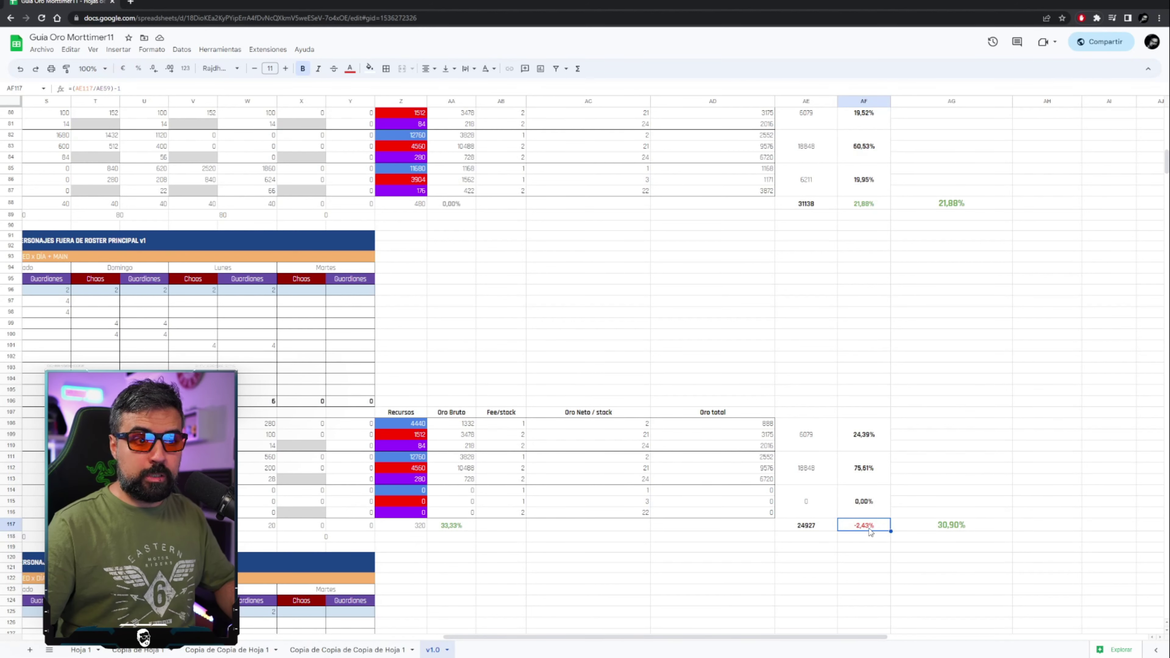
click(460, 527)
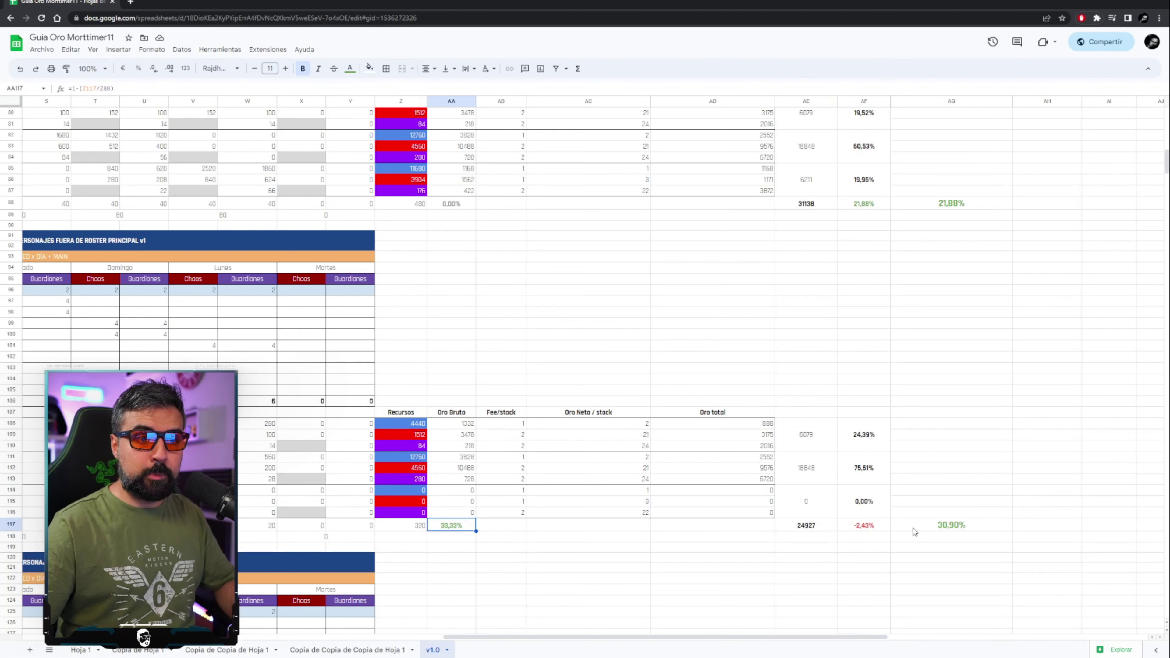
click(947, 527)
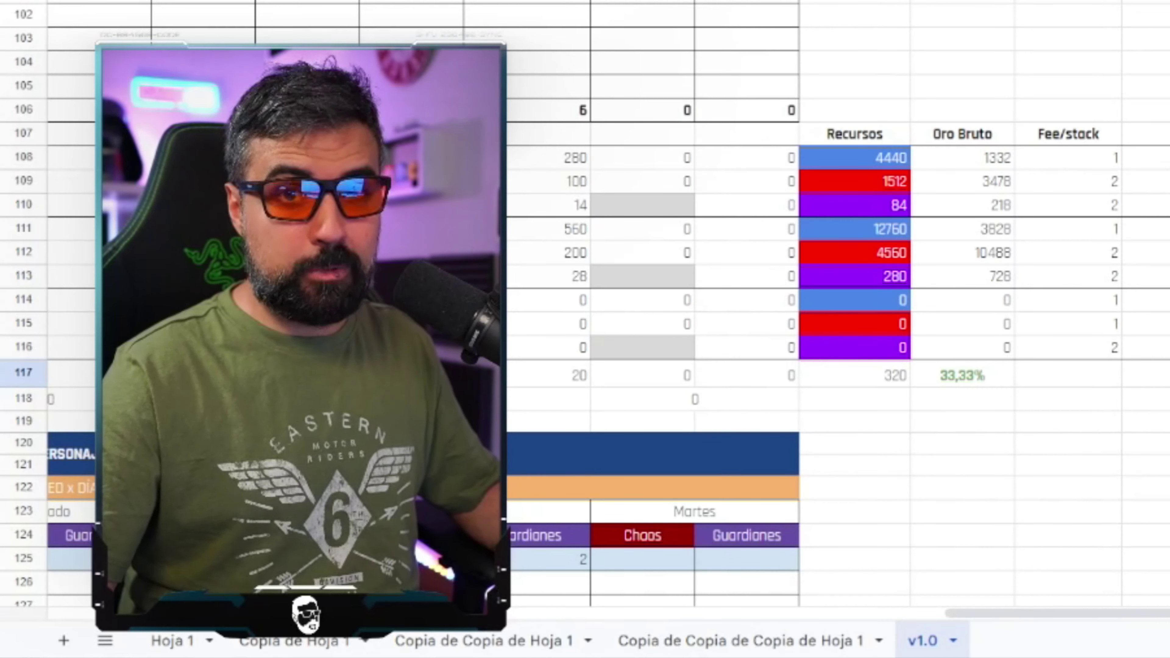
Step: Examine the weekly schedule of the v2 scenario and compare its time-saving percentage with v1's
scroll(800, 431, down, 2)
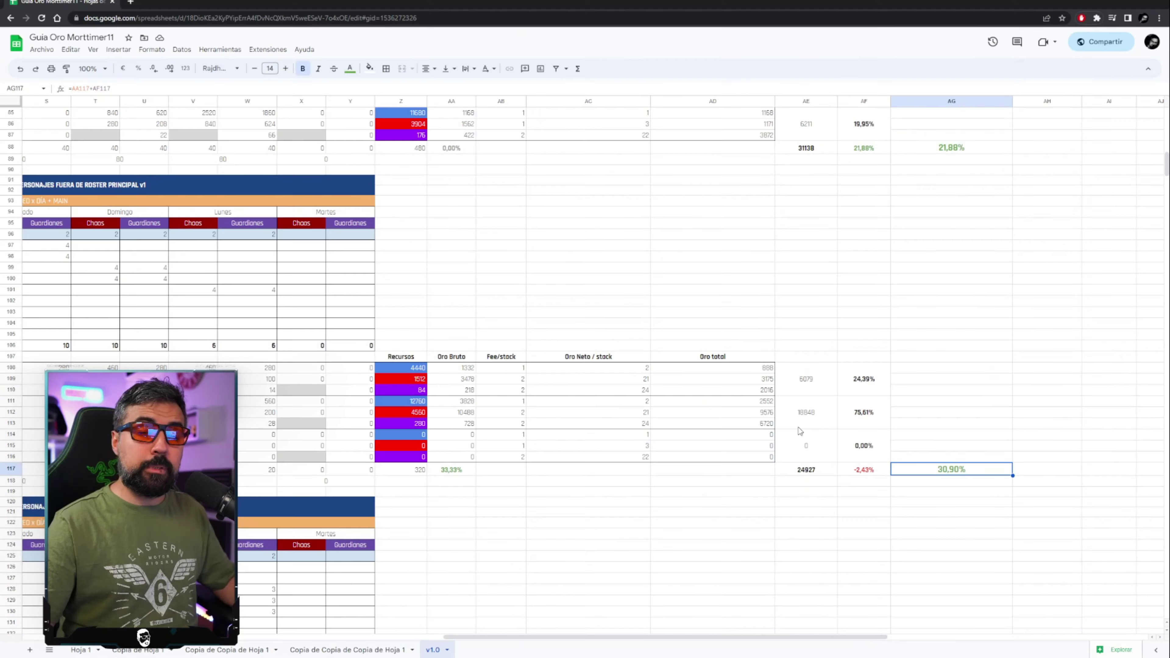
scroll(800, 430, down, 5)
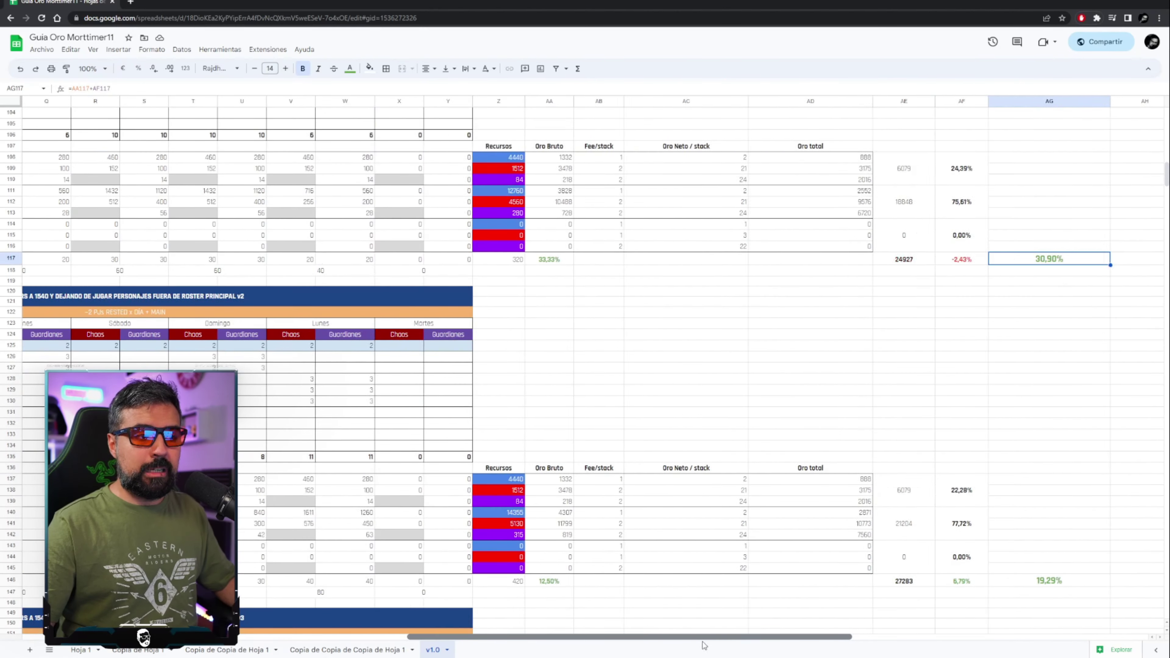
scroll(552, 414, left, 10)
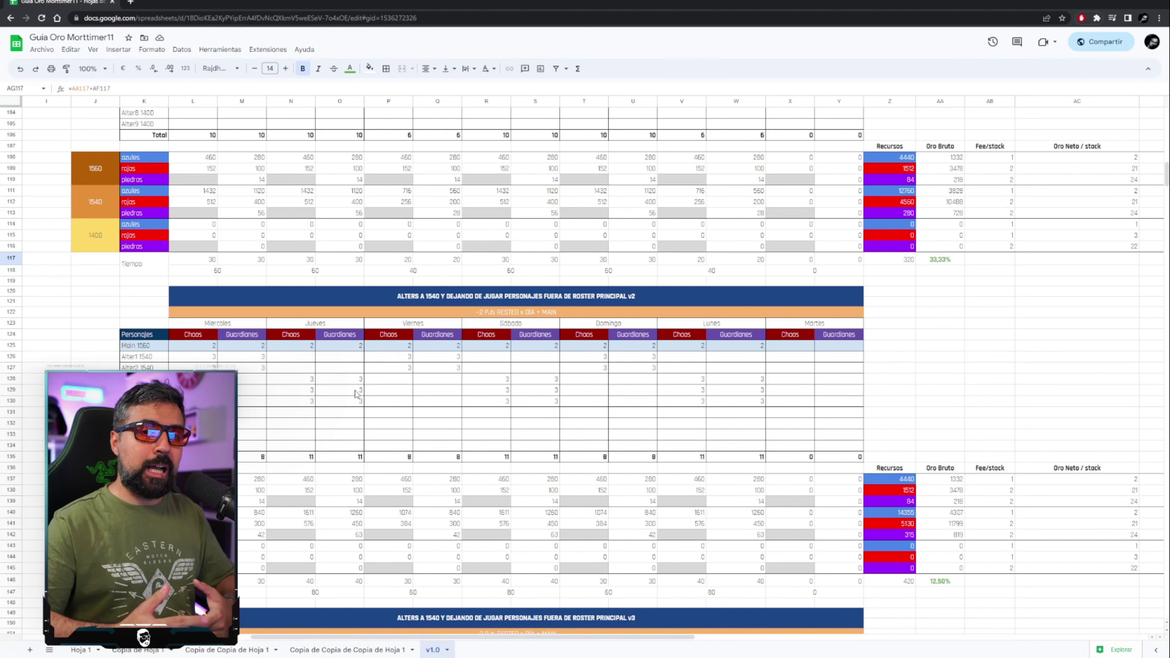
click(940, 262)
click(941, 582)
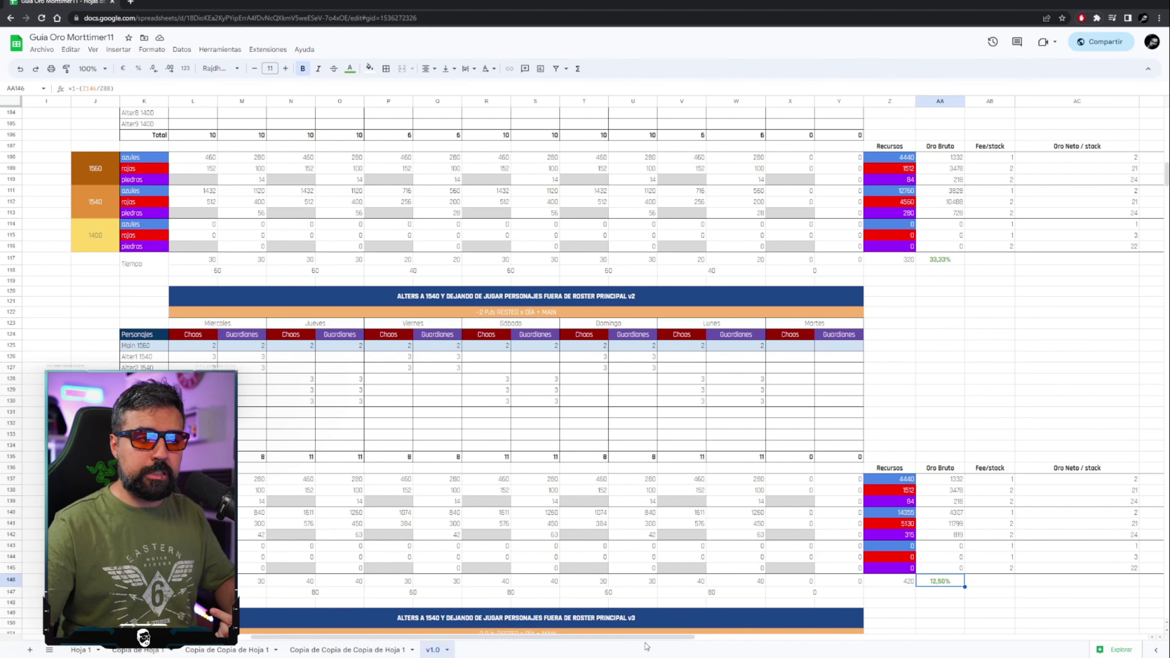
Step: Check the v2 scenario's gold change and compare its combined percentage with v1's
scroll(822, 585, right, 10)
click(823, 584)
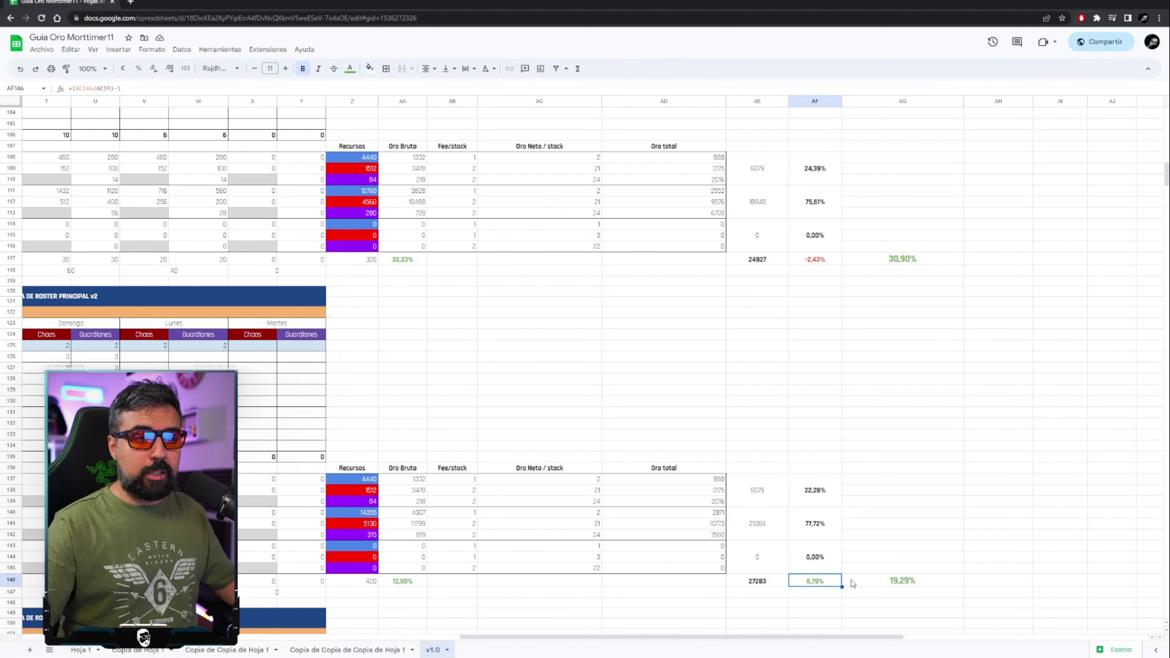
click(909, 583)
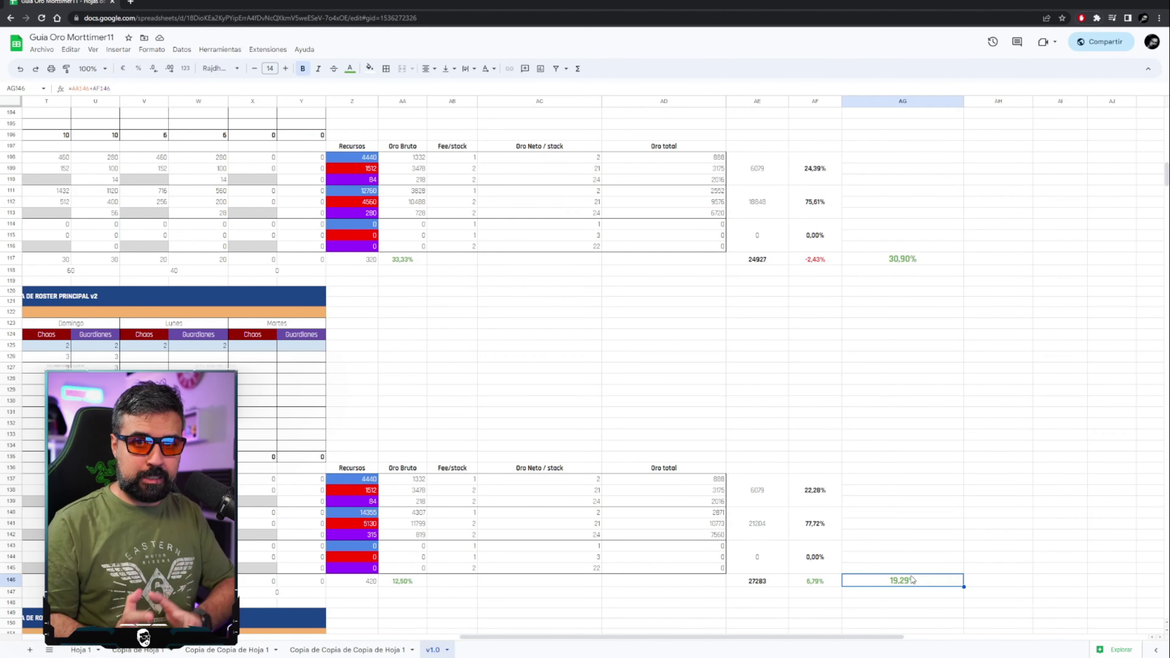
click(912, 260)
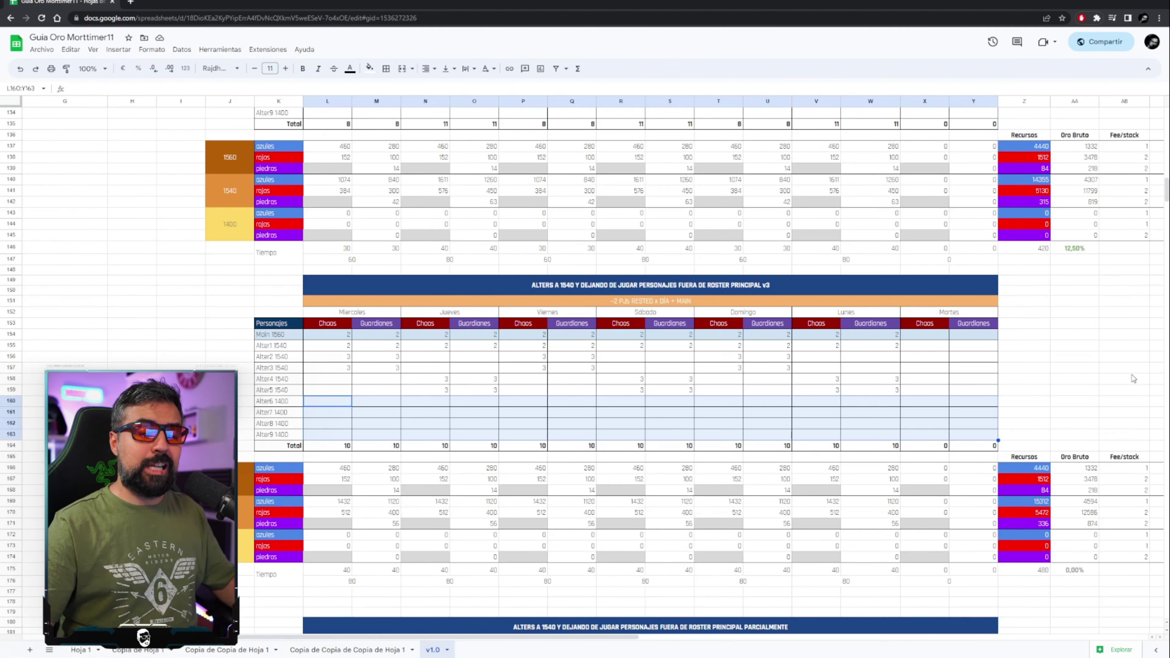
Step: Check the v3 scenario's total weekly time and its time-saving percentage
click(1124, 379)
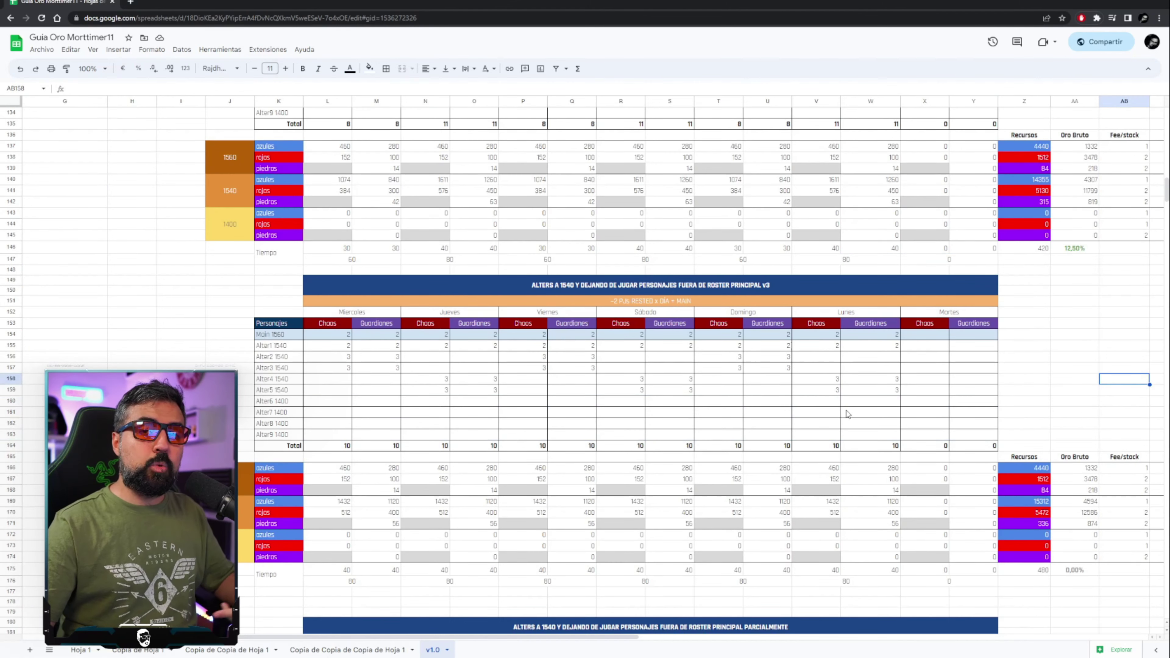
click(1034, 575)
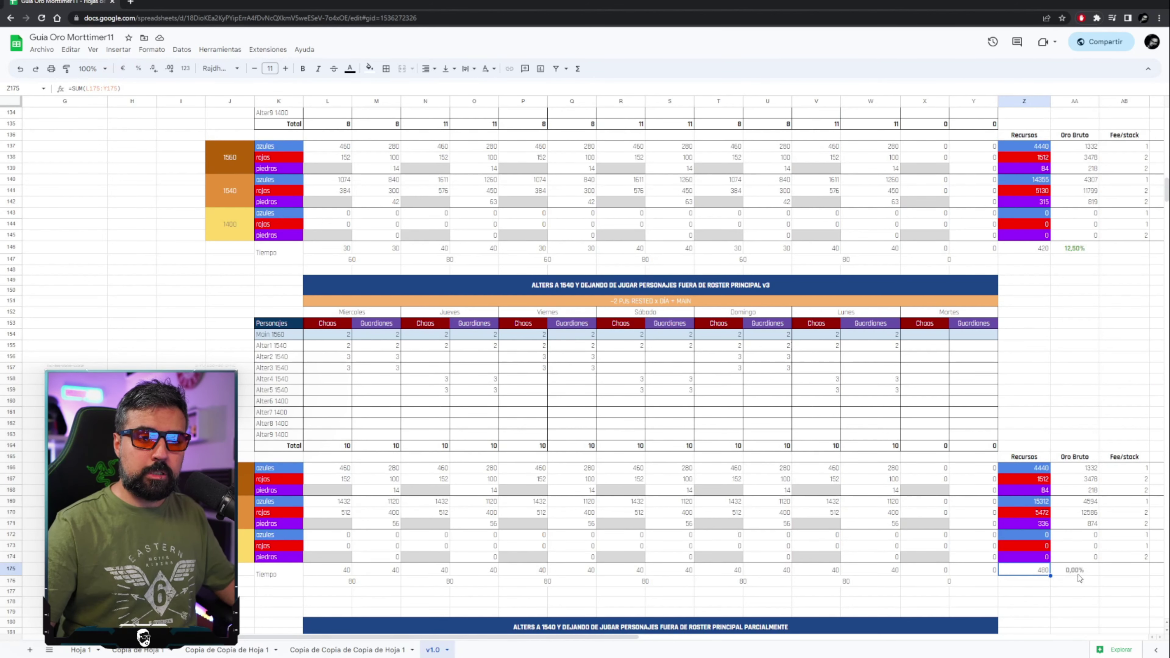
click(1055, 572)
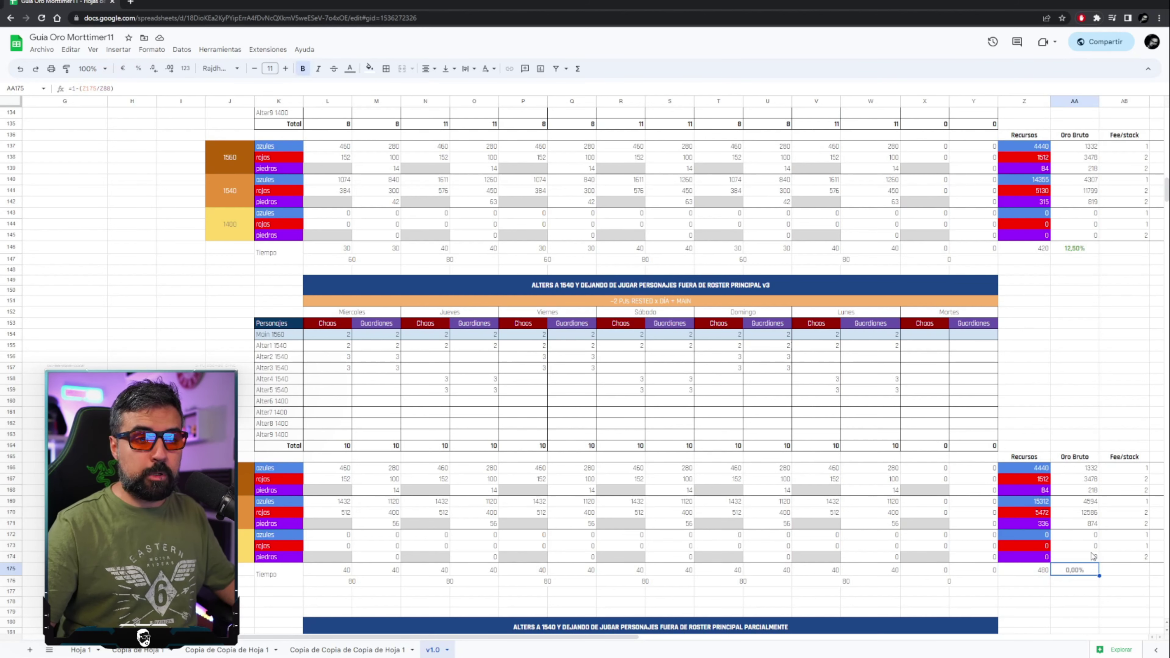
Step: Review the unplayed 1400 alters (Alter6 to Alter9) in the v3 schedule and check that scenario's gold change percentage
drag(276, 400, 973, 434)
scroll(823, 636, right, 10)
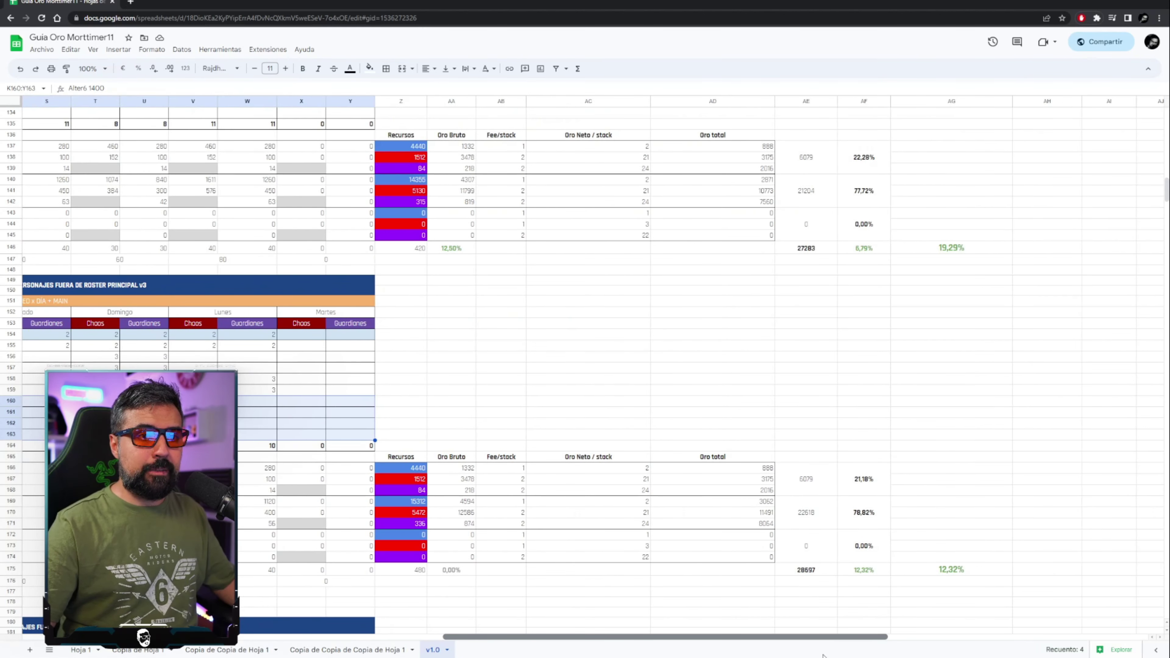
click(878, 571)
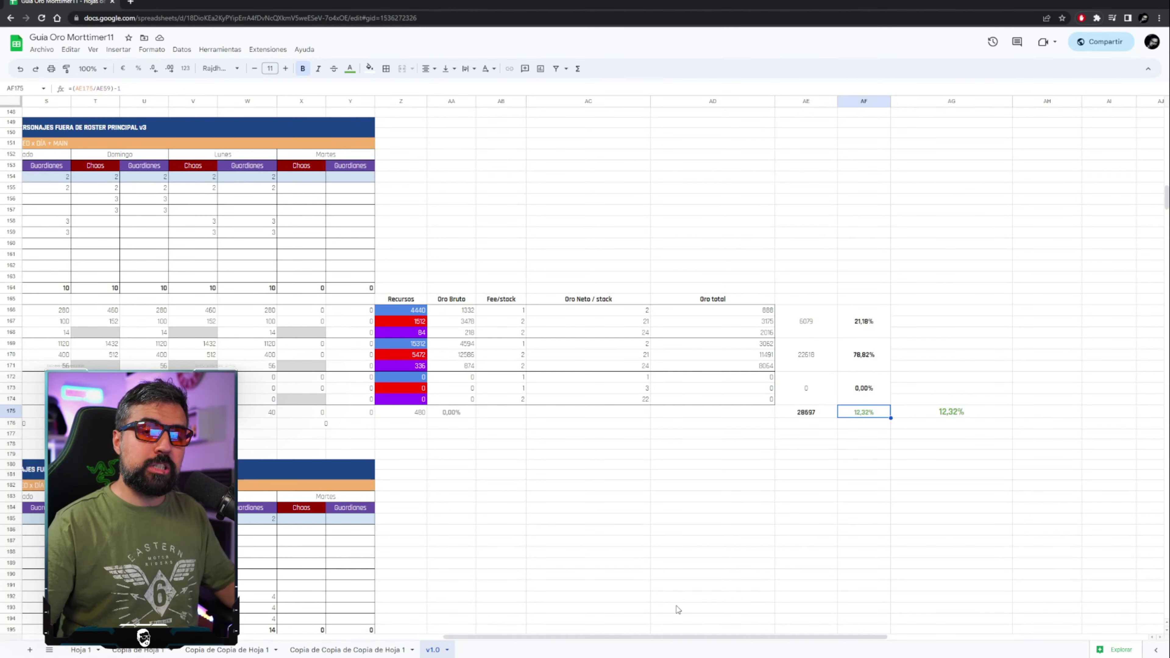
Step: Examine the schedule for partially dropping characters, focusing on the 1400 alters' Guardianes runs on Jueves, Viernes and Lunes
drag(668, 634, 436, 643)
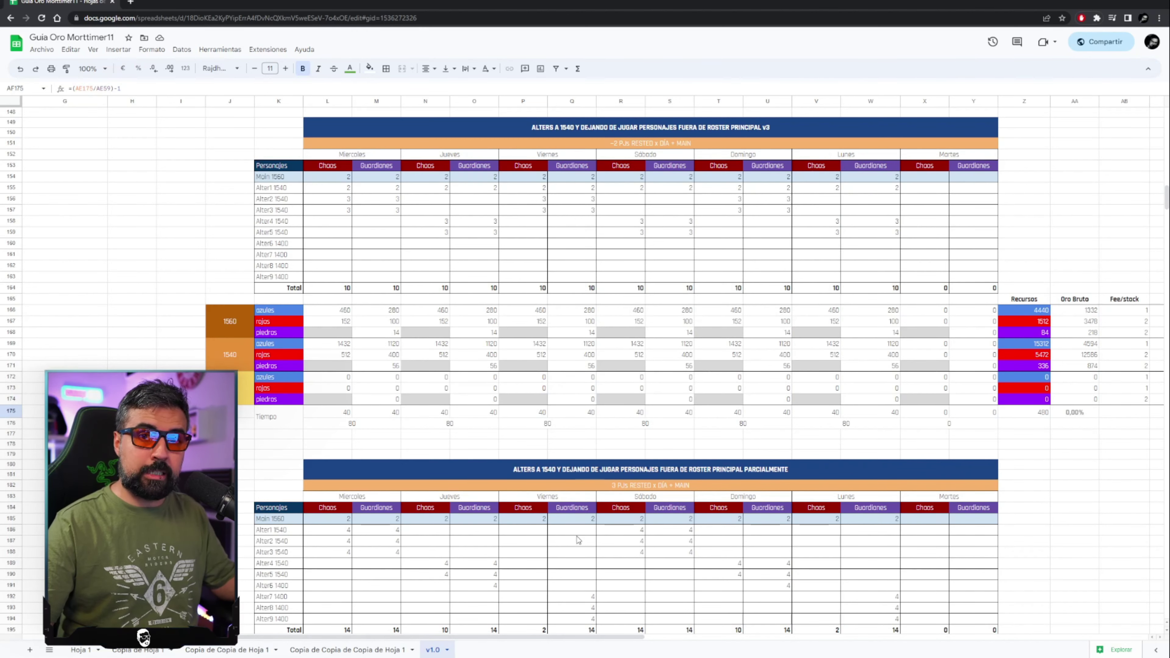
scroll(515, 555, down, 3)
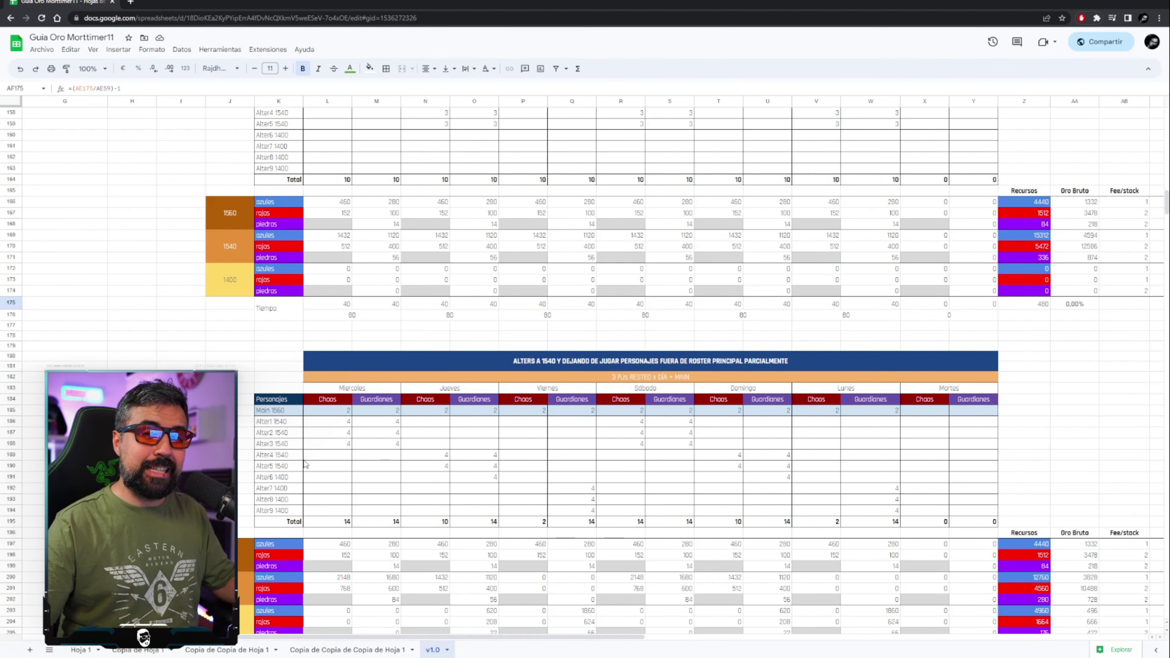
drag(585, 487, 590, 511)
click(477, 479)
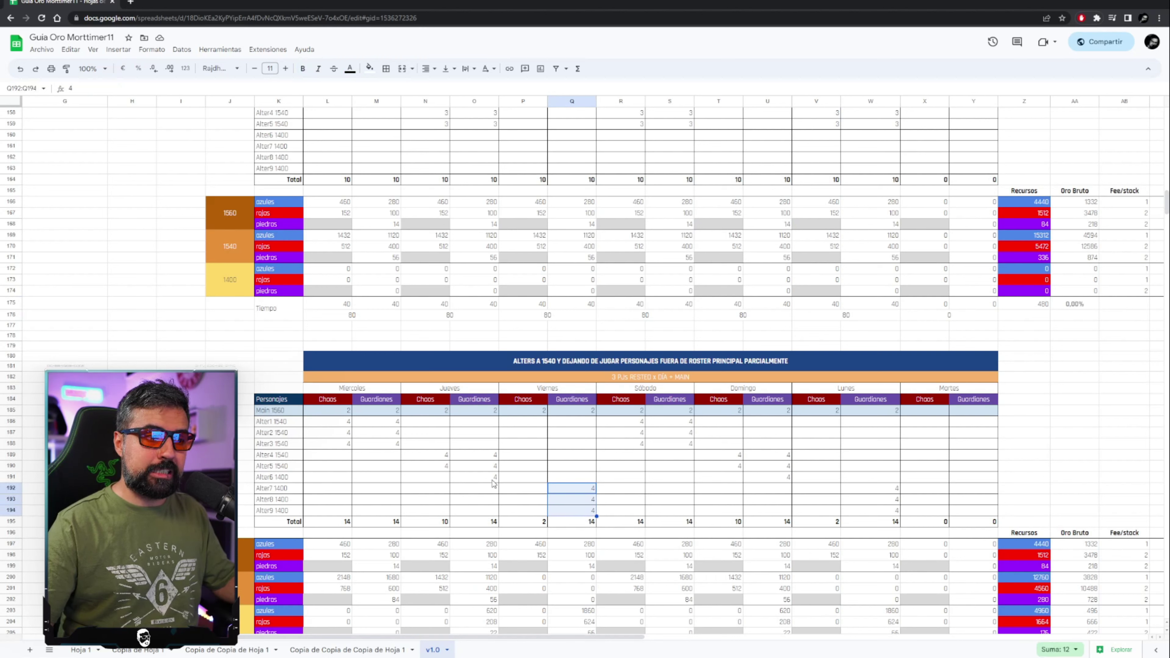
drag(585, 487, 586, 510)
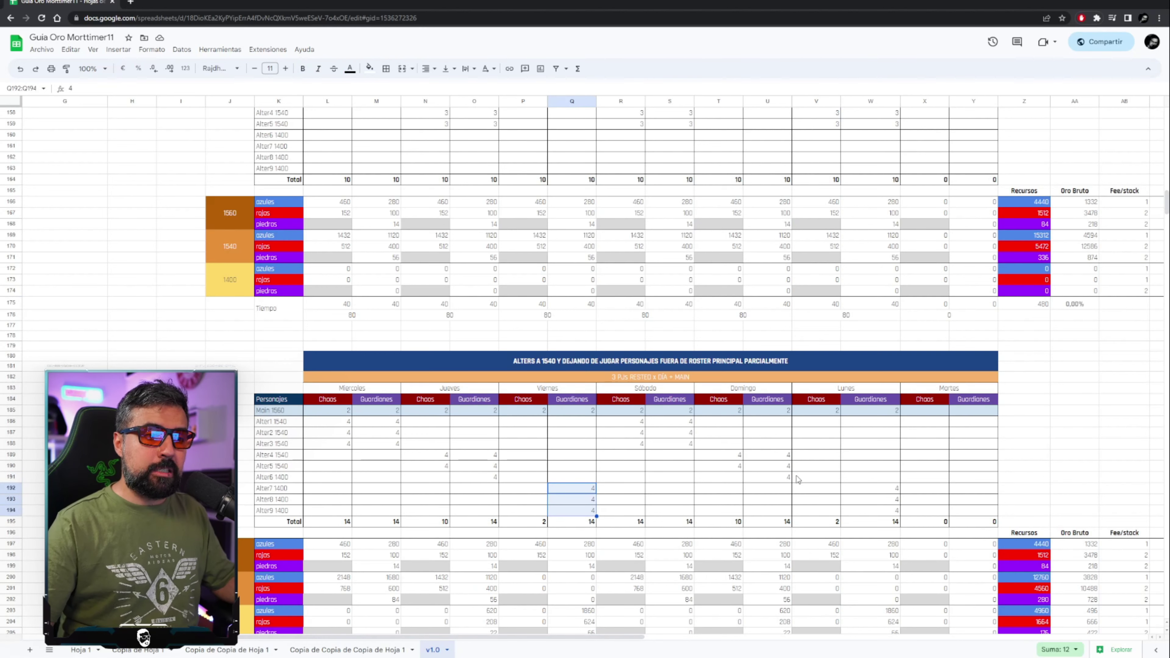
drag(879, 489, 881, 510)
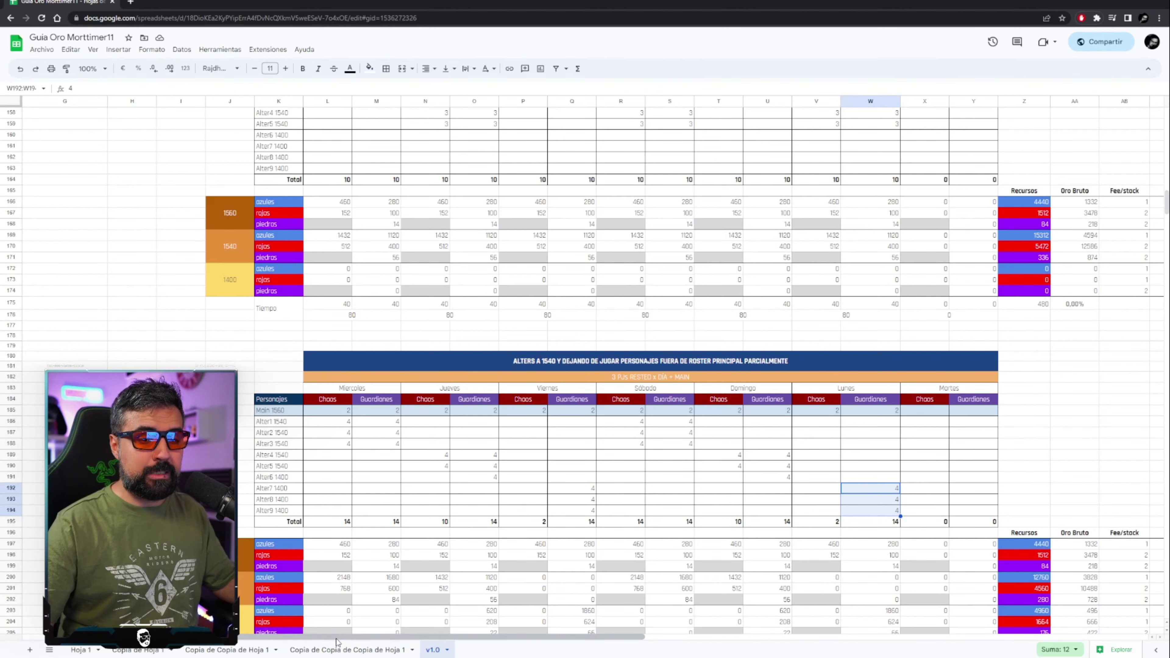
Step: Examine the gold the 1400 alters contribute in the partial scenario, from Oro Bruto to Oro total for azules and piedras
drag(337, 638, 567, 552)
scroll(634, 562, down, 3)
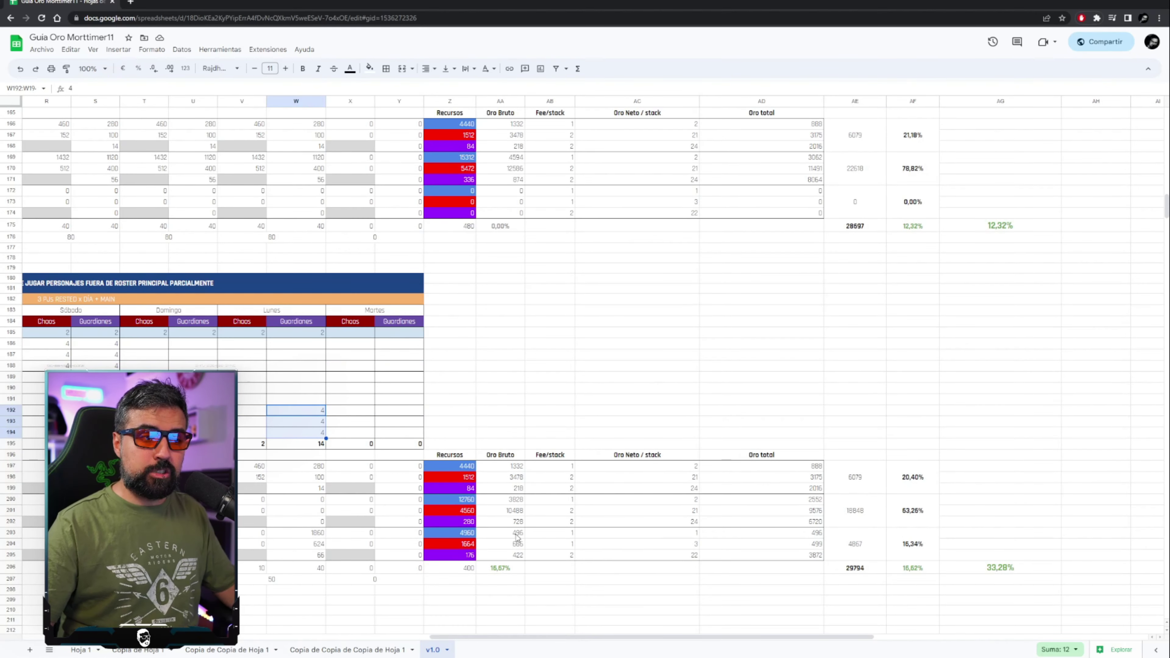
drag(502, 536, 793, 556)
click(784, 590)
click(792, 558)
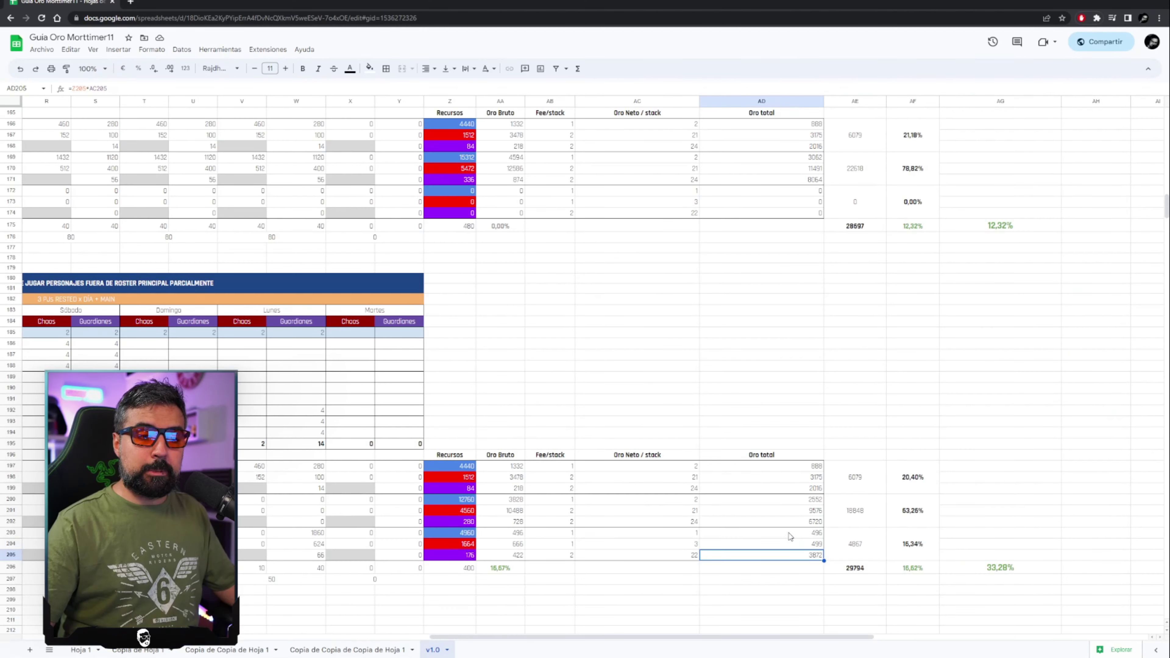
click(831, 395)
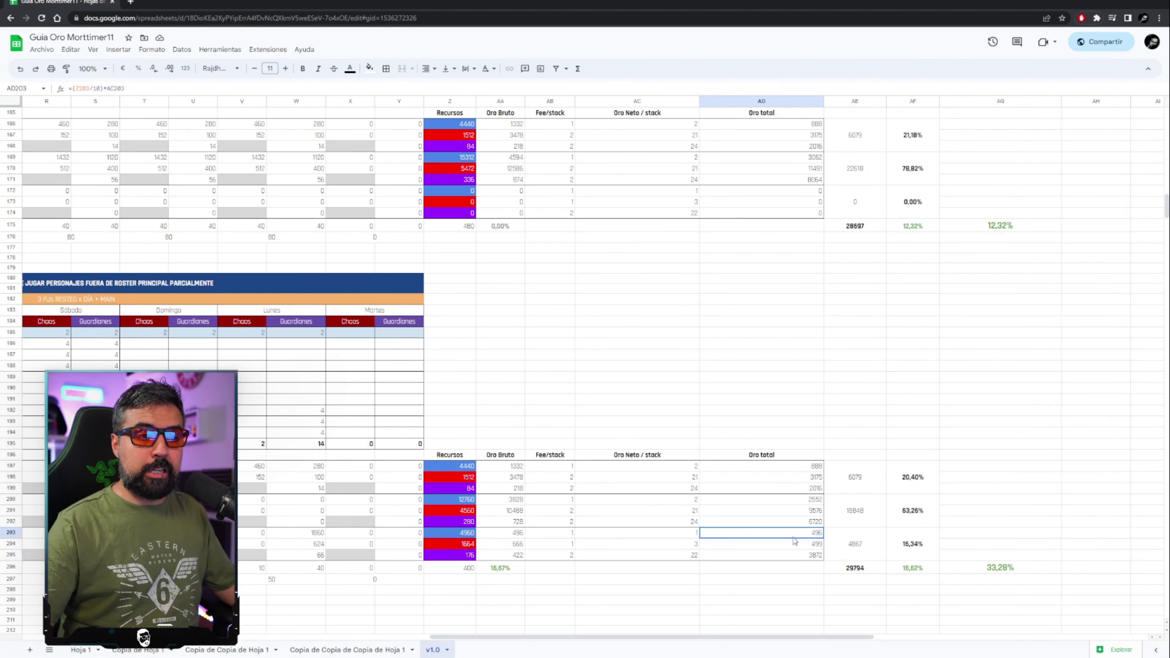
click(807, 555)
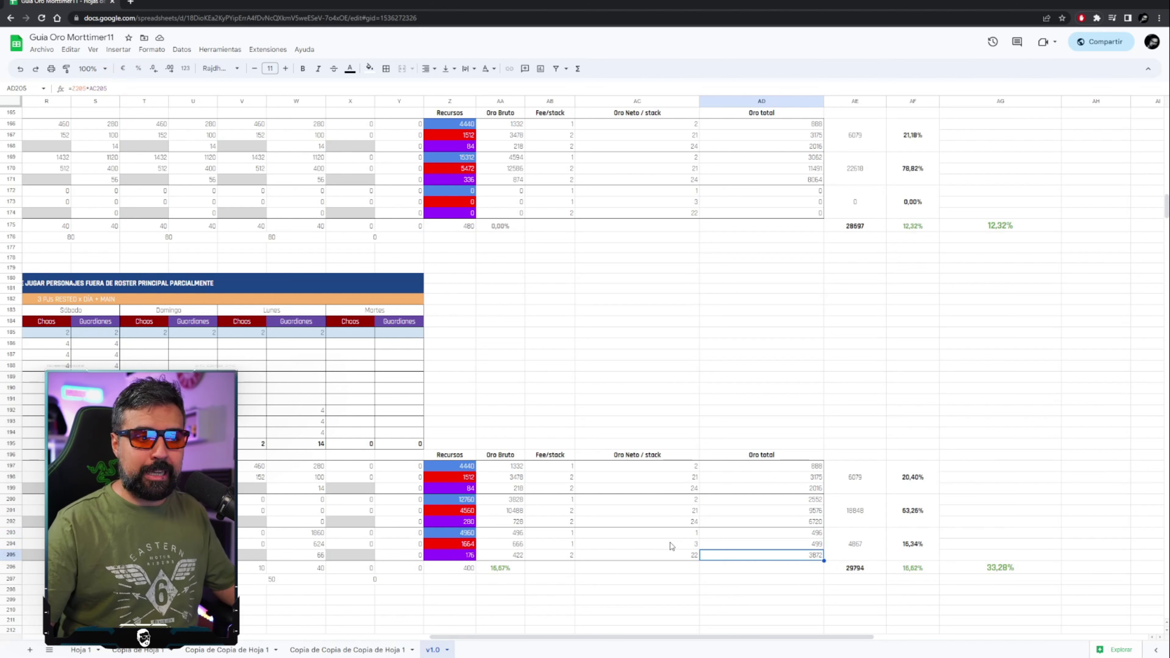
Step: Check the partial scenario's time-saving percentage and its combined percentage of time and gold
click(509, 570)
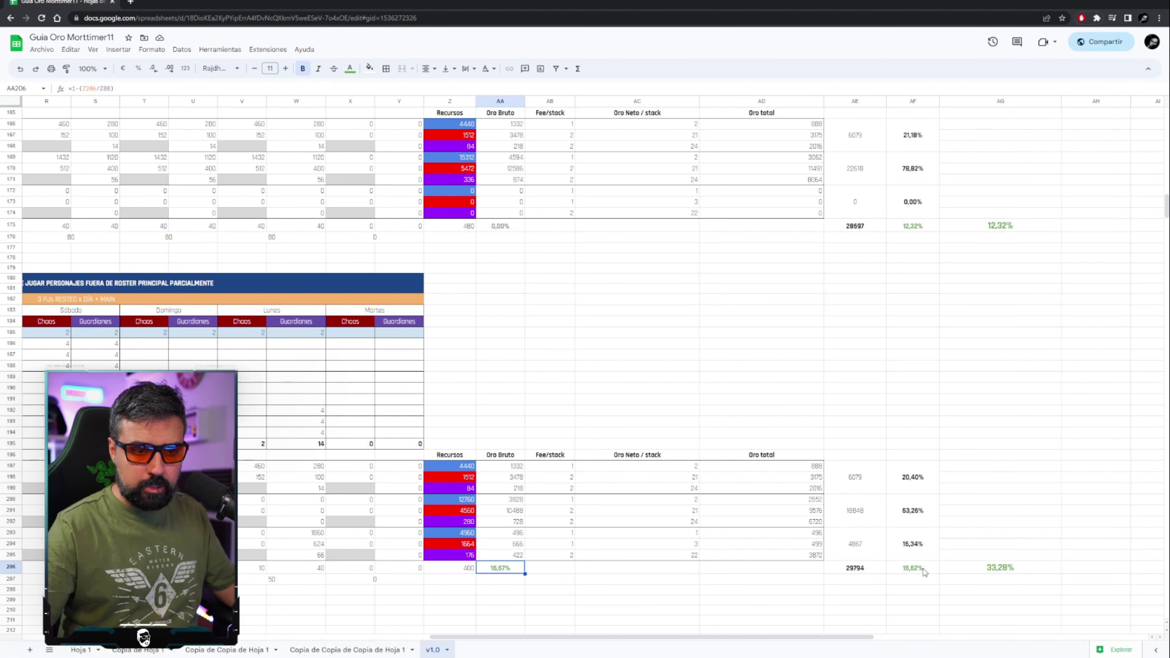
scroll(1011, 486, down, 3)
click(1003, 481)
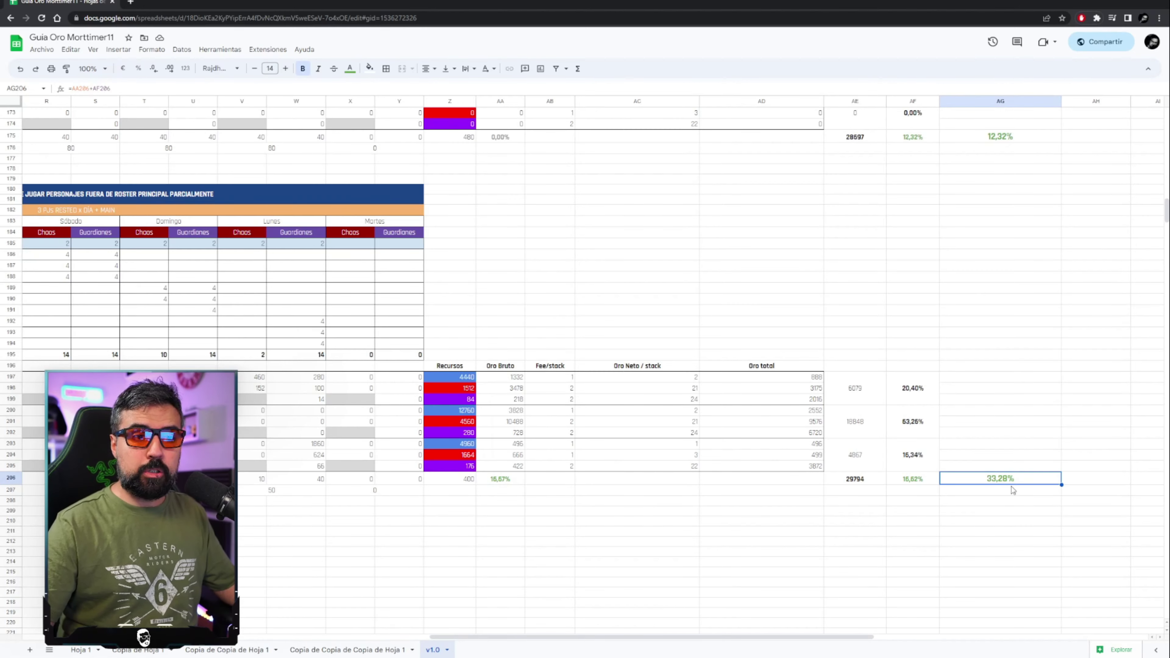
Step: Return to the v1 scenario and review its 1400 resource rows, gold change and combined percentage against the partial scenario
scroll(1009, 461, up, 15)
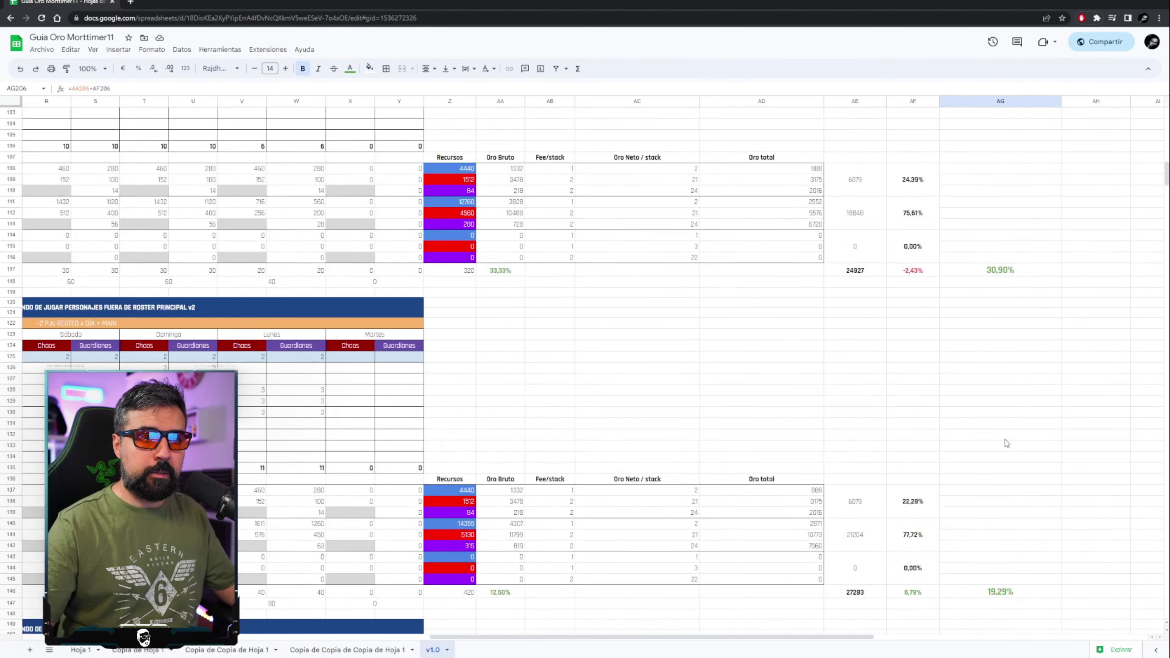
scroll(1006, 444, up, 3)
click(516, 436)
click(511, 402)
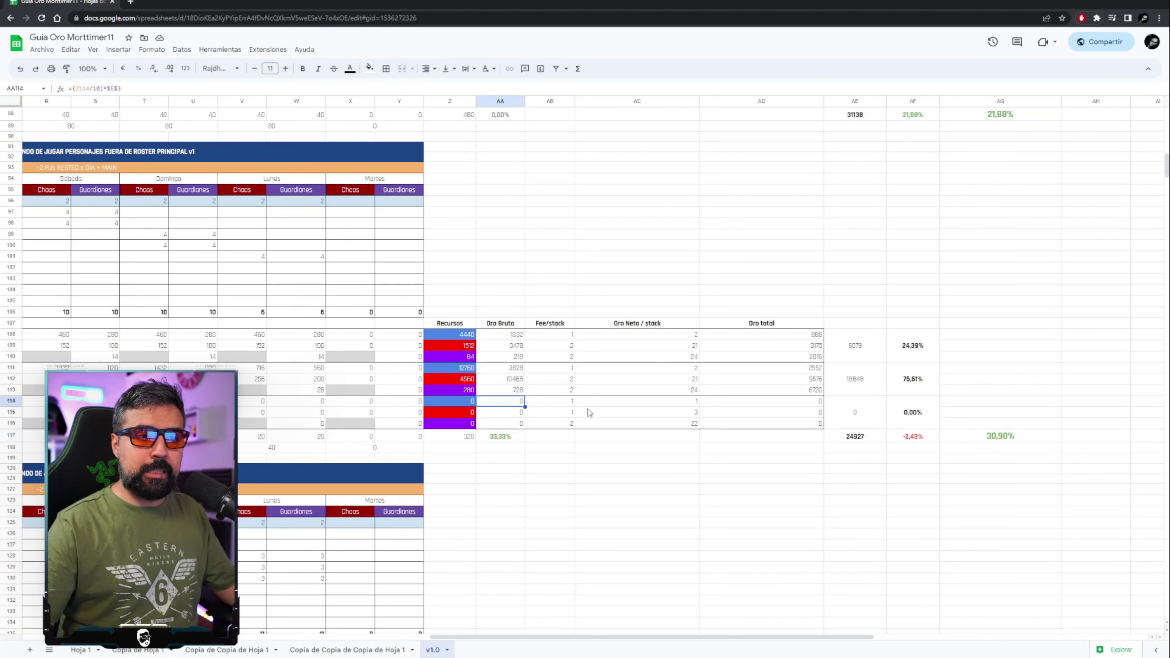
click(910, 437)
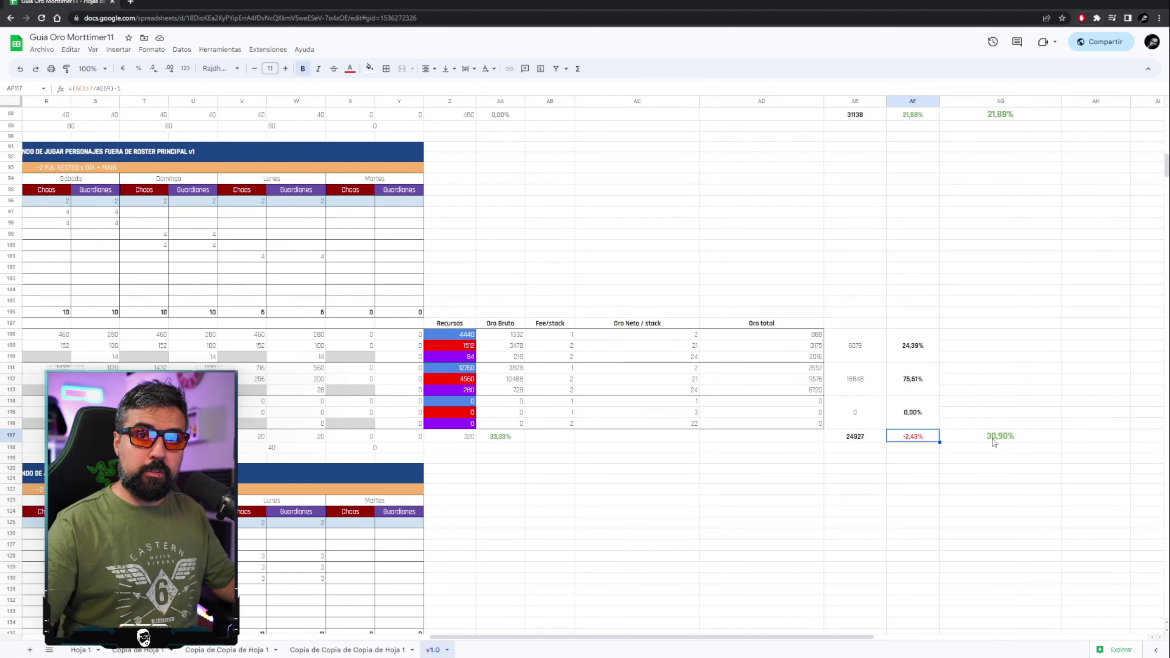
click(1007, 442)
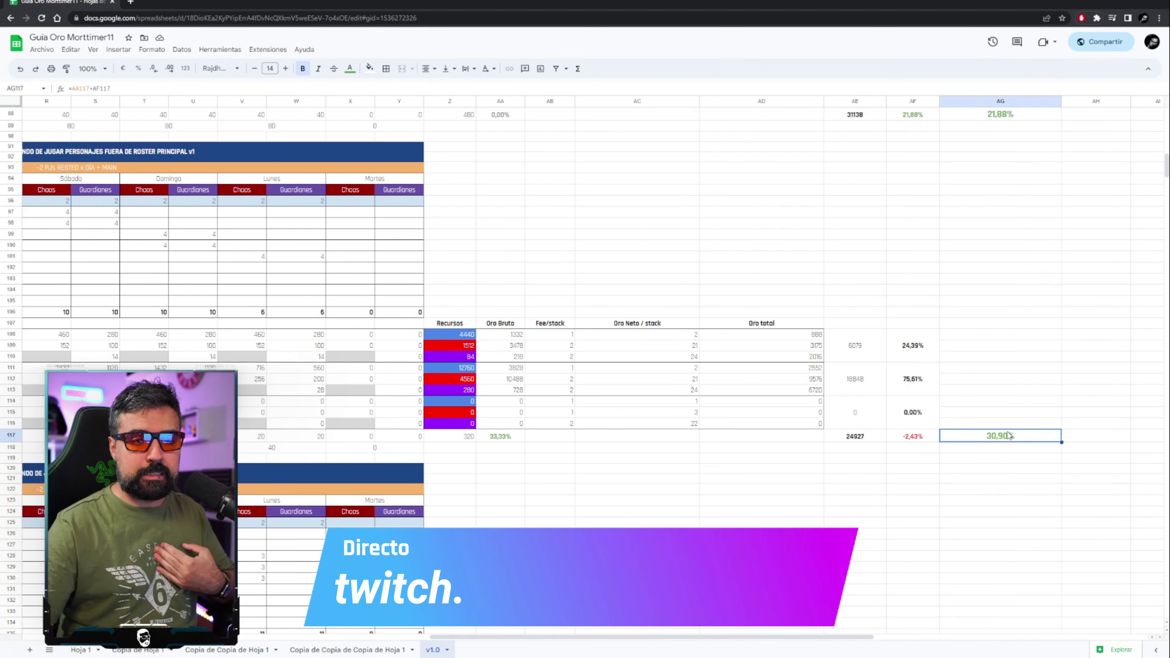
scroll(1023, 412, down, 2)
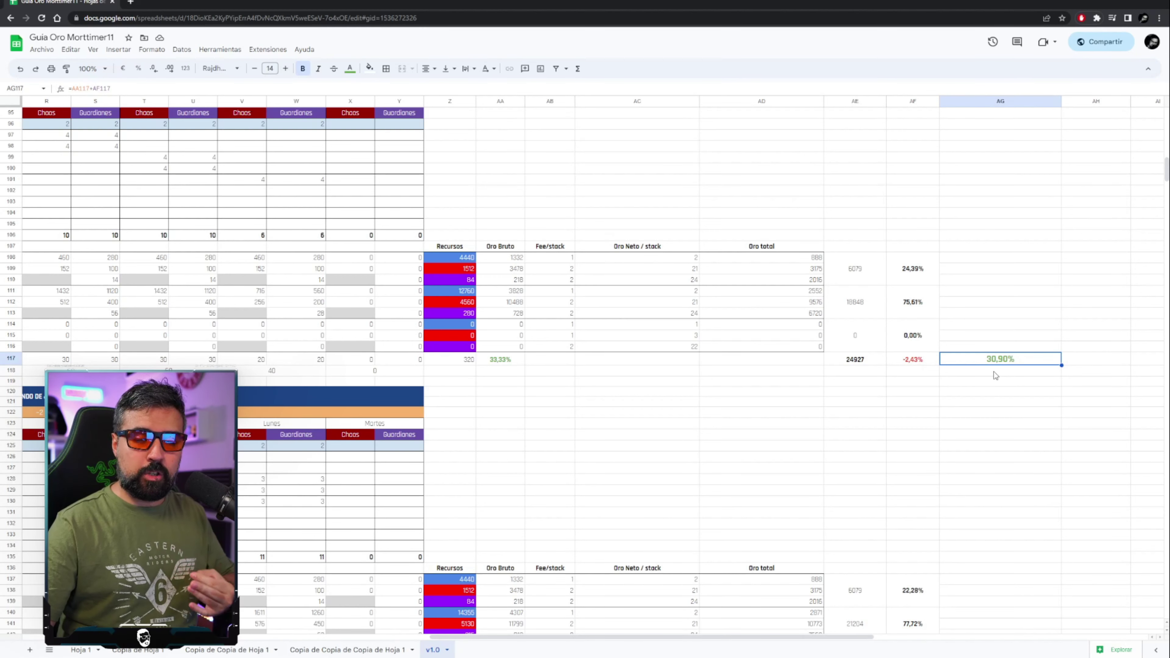
key(Up)
key(Up)
key(Up)
key(Up)
key(Up)
key(Up)
key(Up)
key(Up)
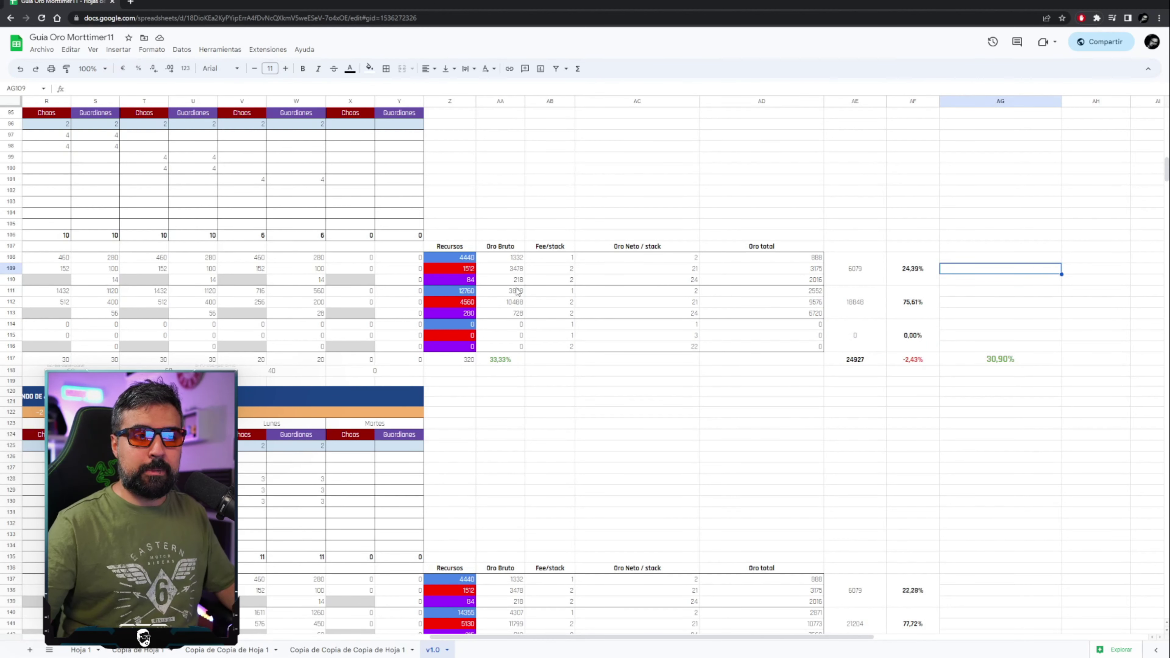
Step: Compare the v1 scenario's gold rows for the 1400 alters with the results of the partial scenario
drag(501, 328, 803, 352)
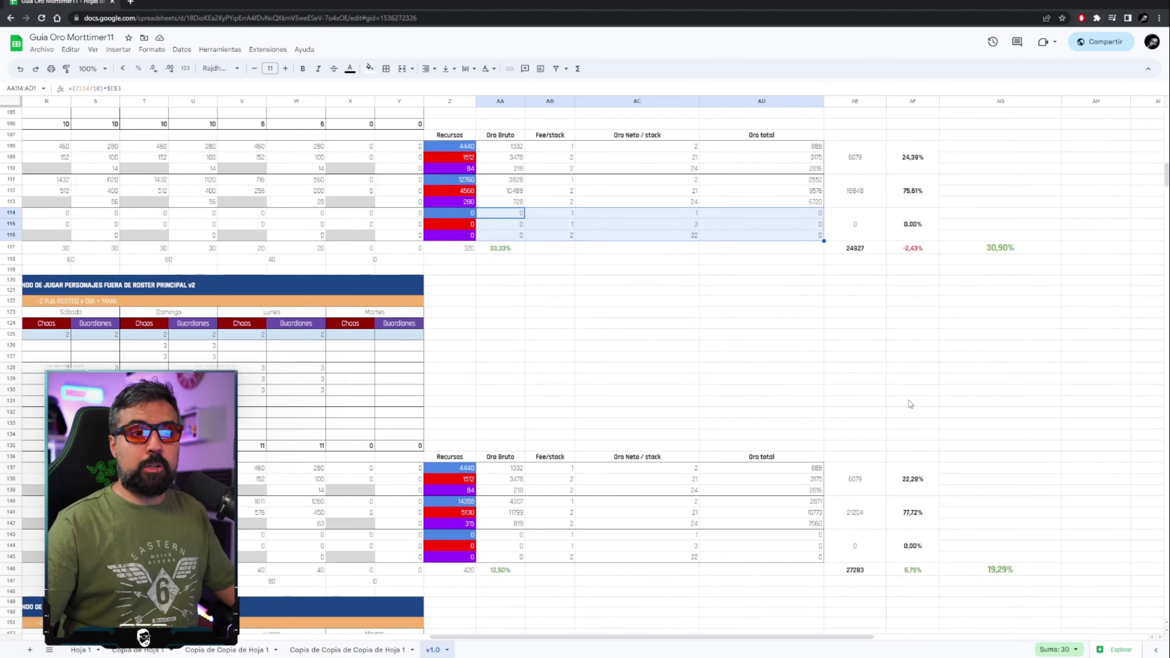
scroll(898, 408, down, 3)
scroll(896, 417, down, 15)
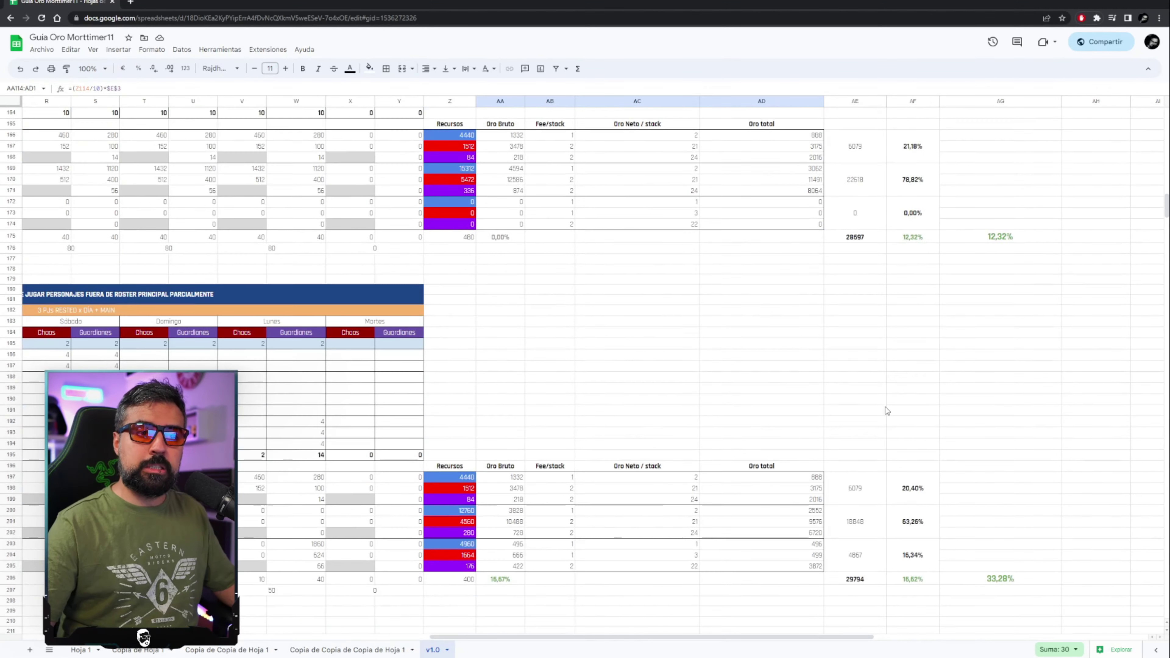